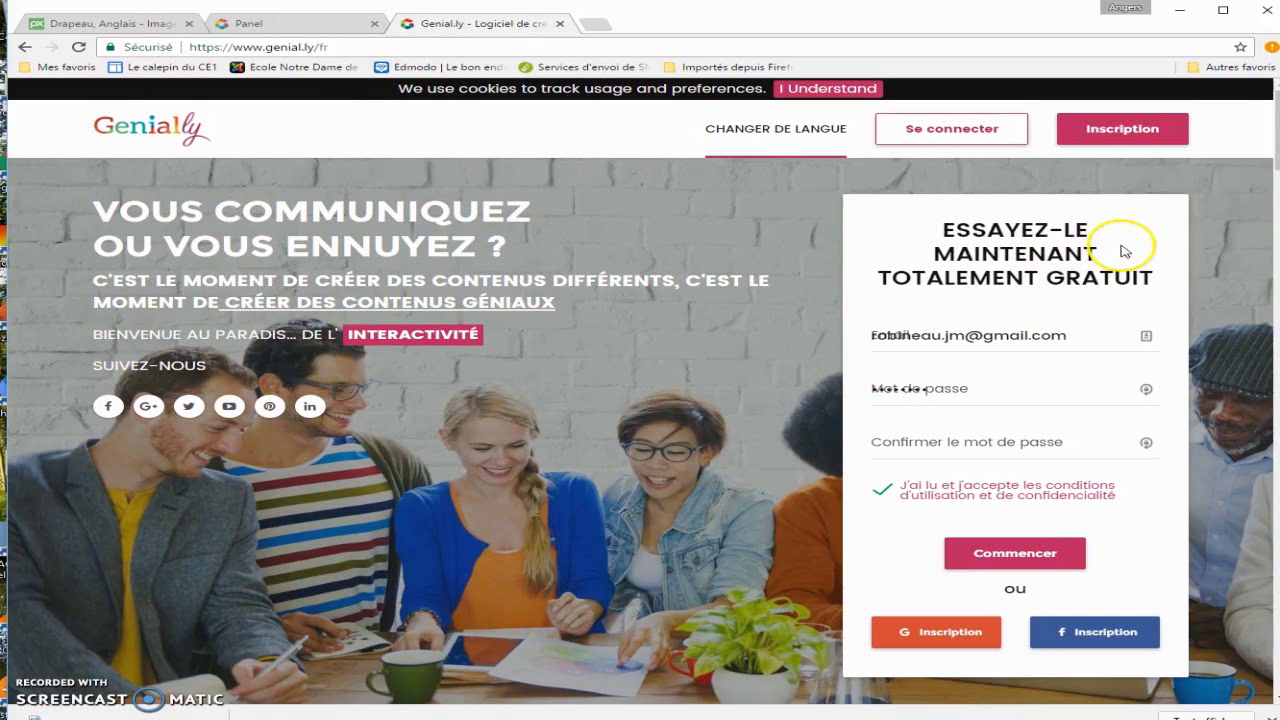
# Sign in to Genially with the prefilled account credentials and open the Untitled Genially with the London picture for editing
pyautogui.click(978, 129)
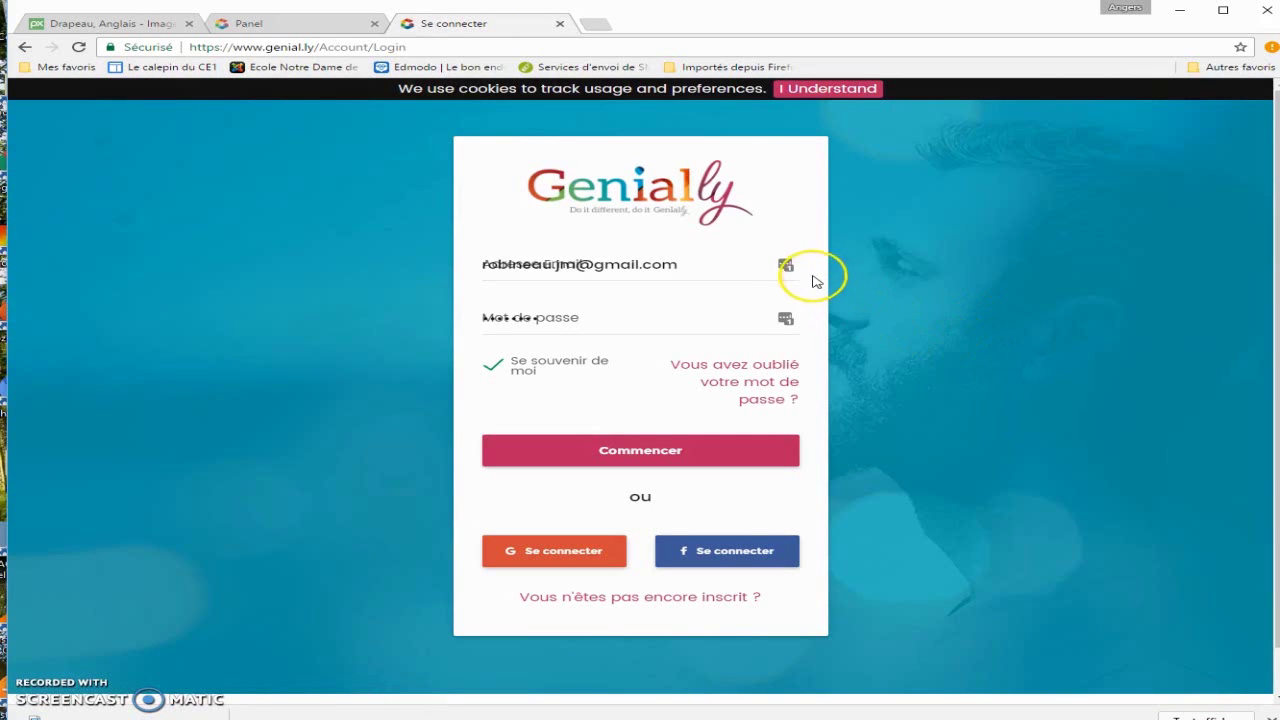
pyautogui.click(656, 458)
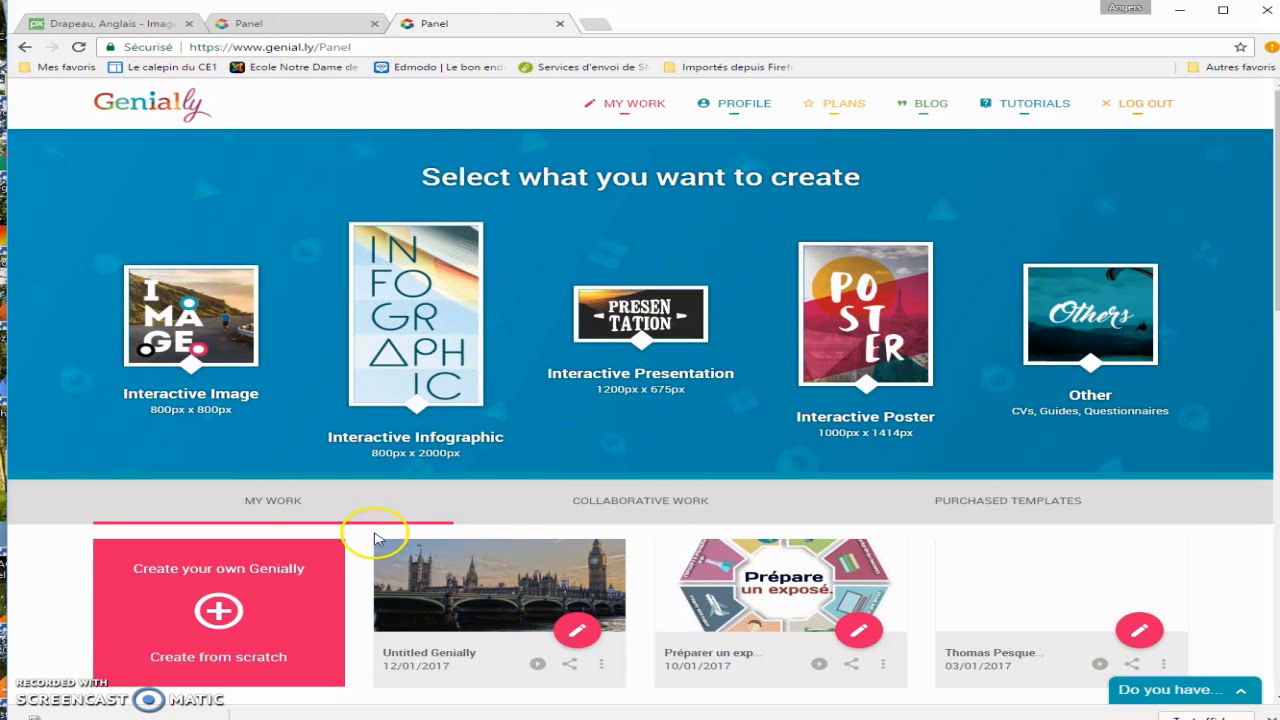
pyautogui.click(578, 632)
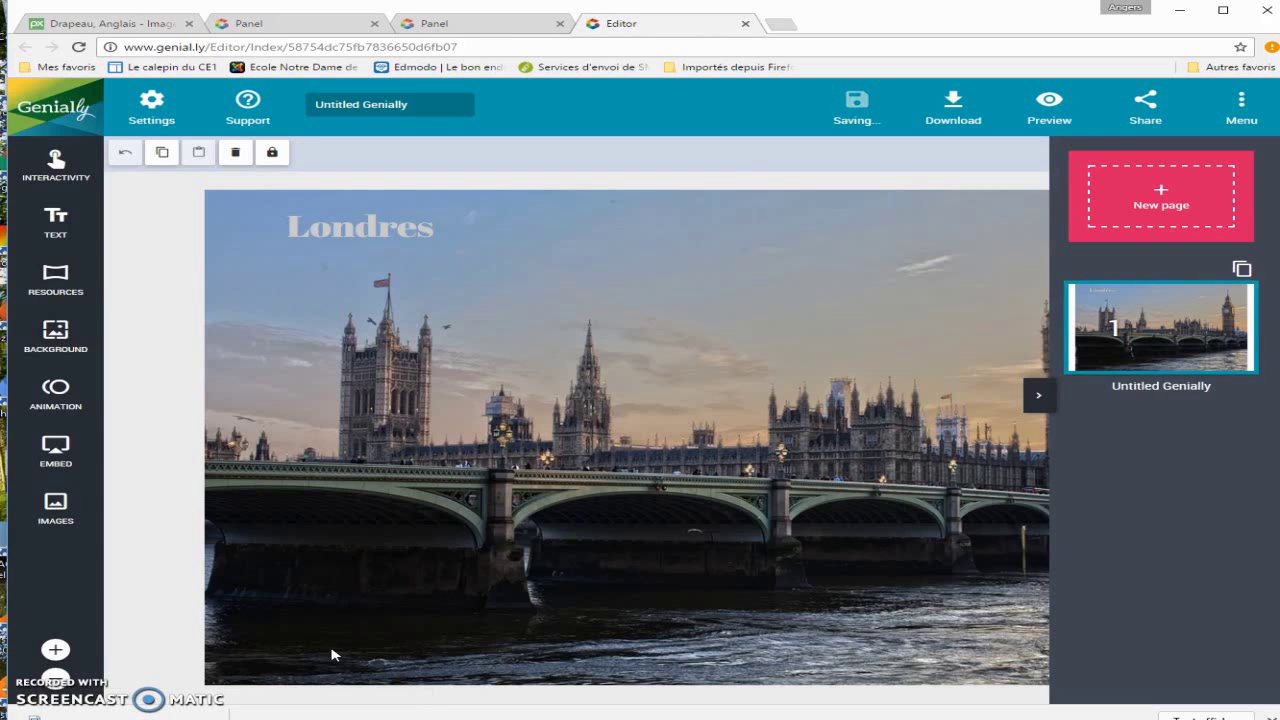
# Rename the Untitled Genially project as Londres
pyautogui.click(562, 563)
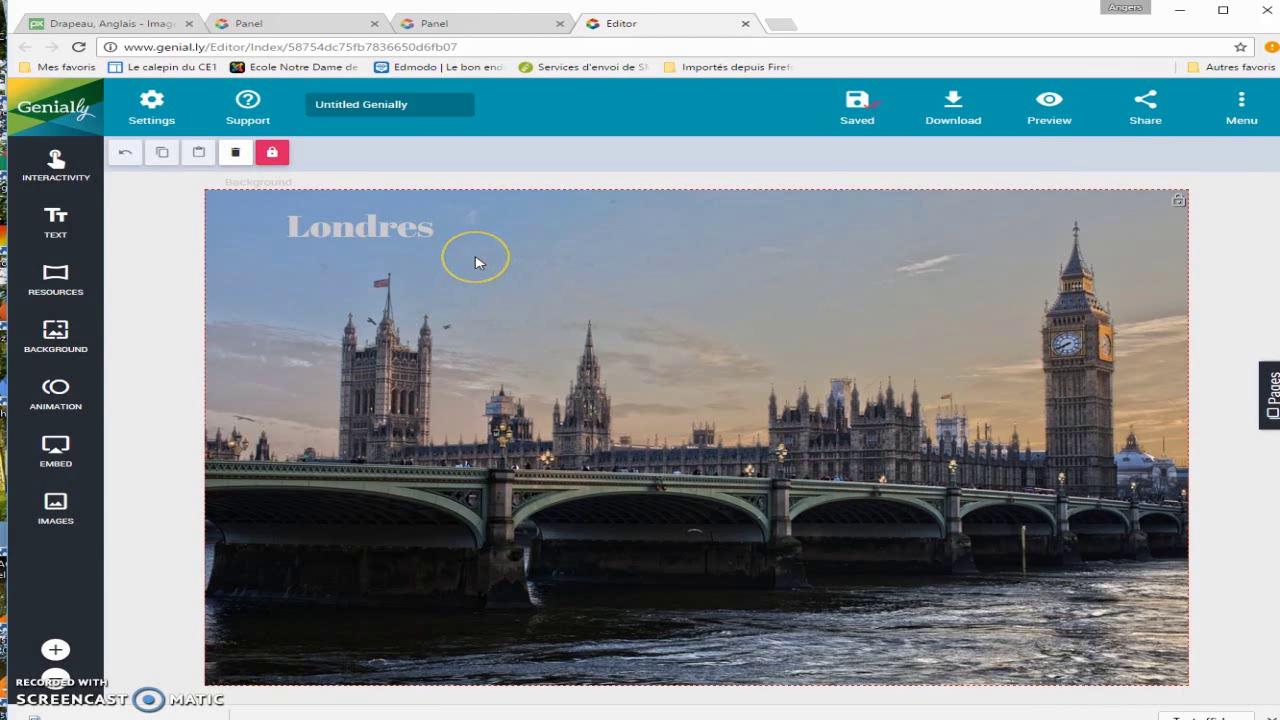
pyautogui.click(430, 222)
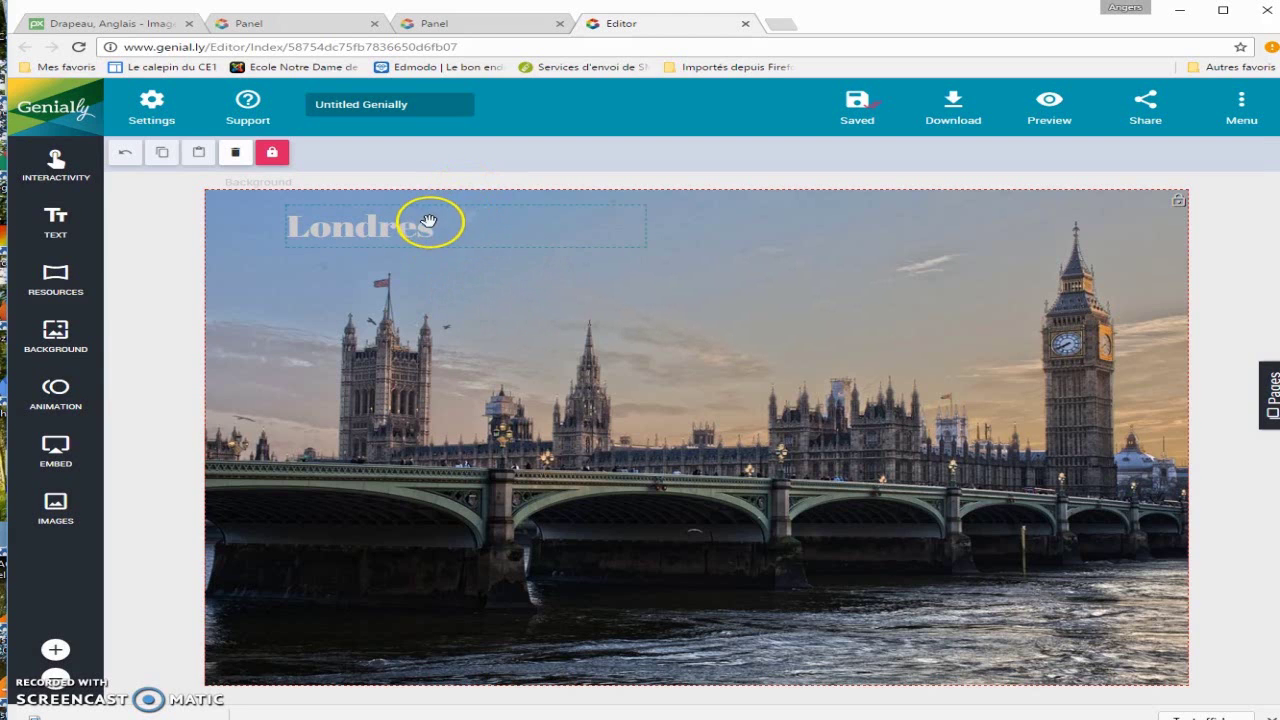
pyautogui.click(434, 105)
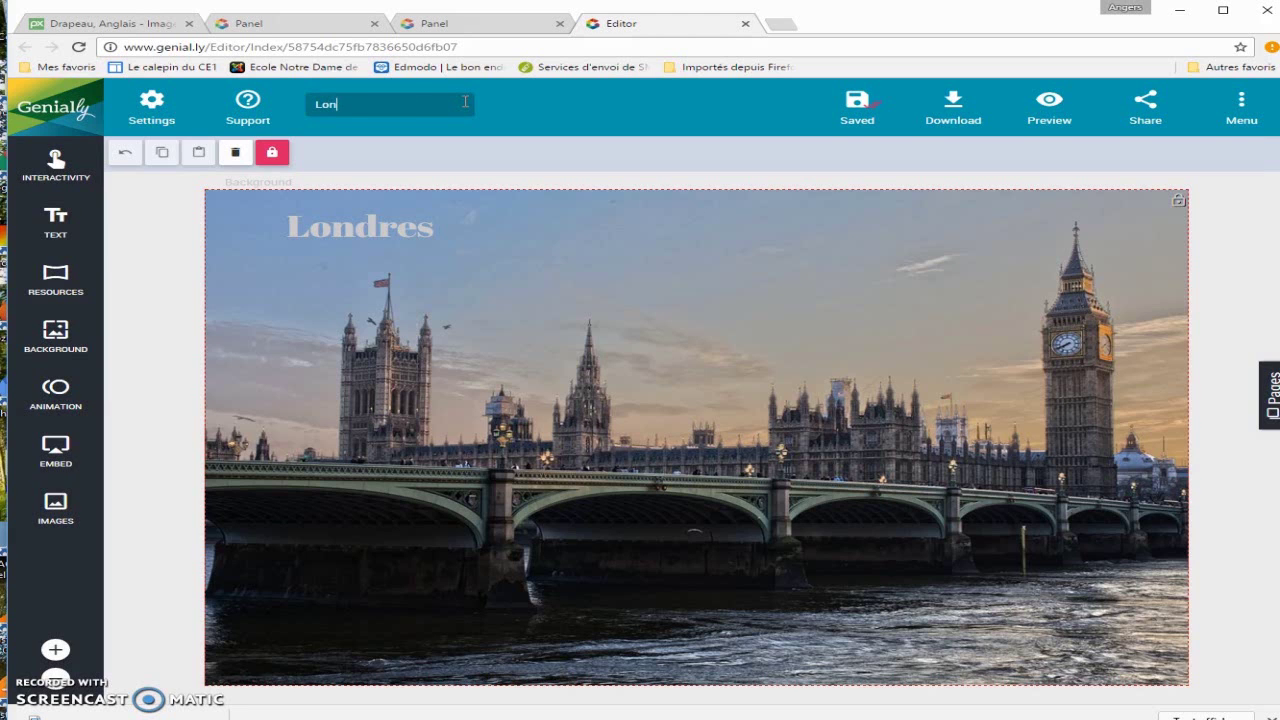
pyautogui.click(480, 103)
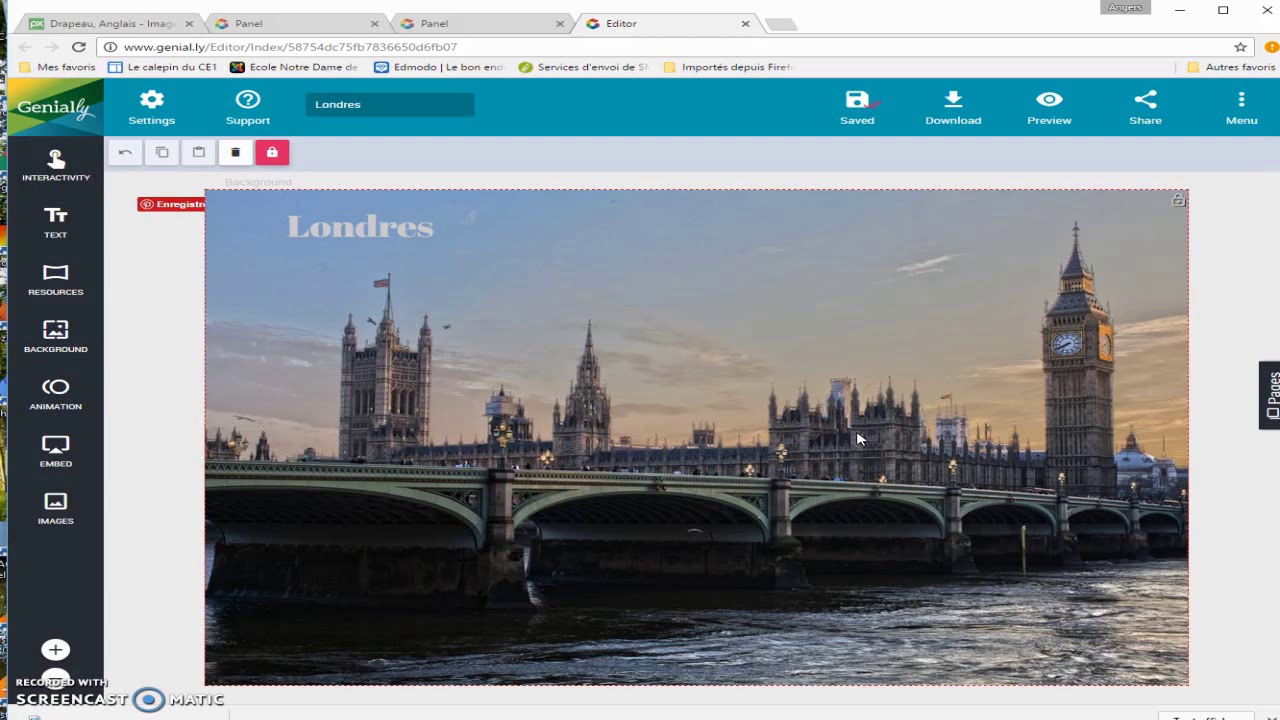
# Switch to the Pixabay results for "drapeau anglais" and open the worn-looking flat Union Jack illustration
pyautogui.click(140, 30)
pyautogui.scroll(5, 385, 215)
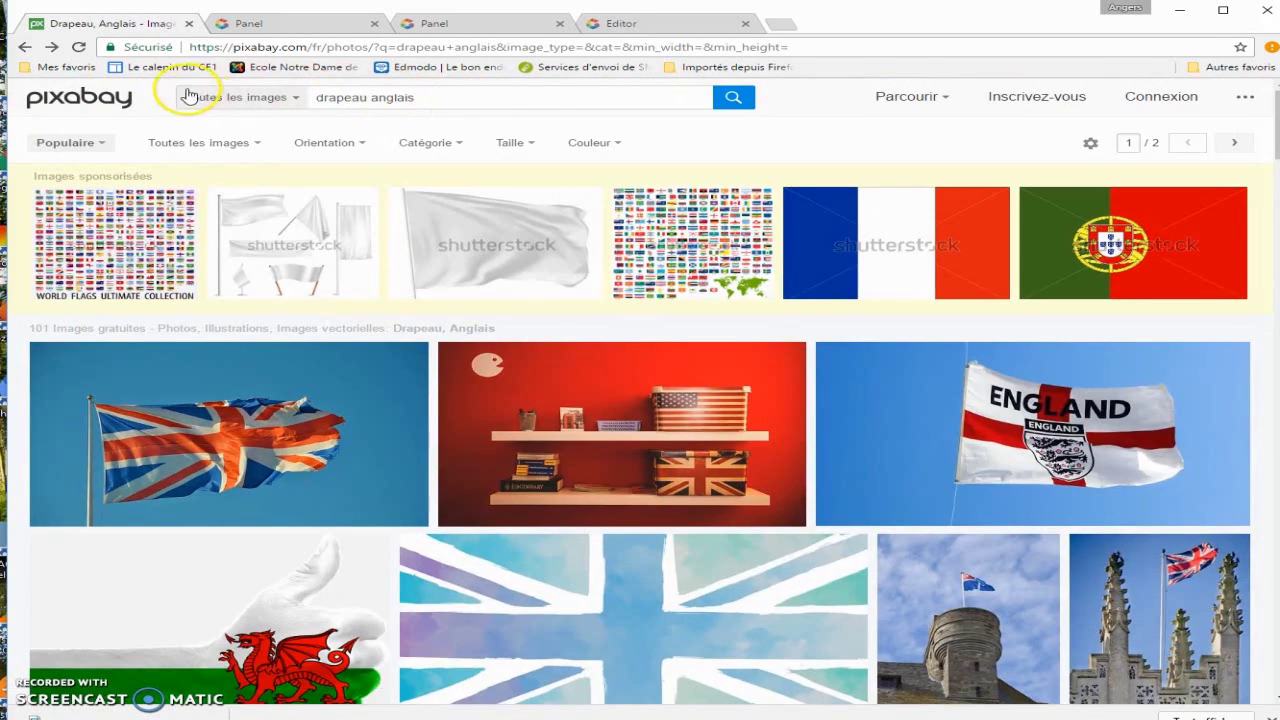
pyautogui.scroll(-5, 563, 137)
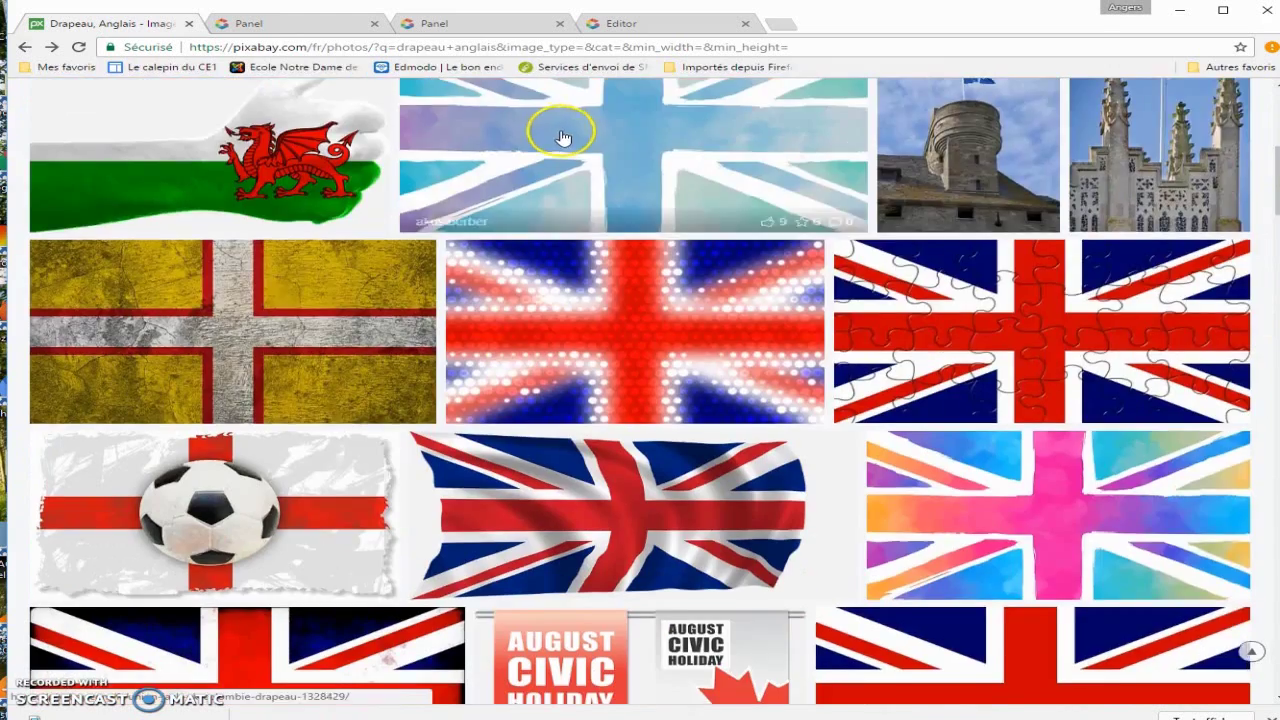
pyautogui.scroll(-3, 563, 137)
pyautogui.click(266, 400)
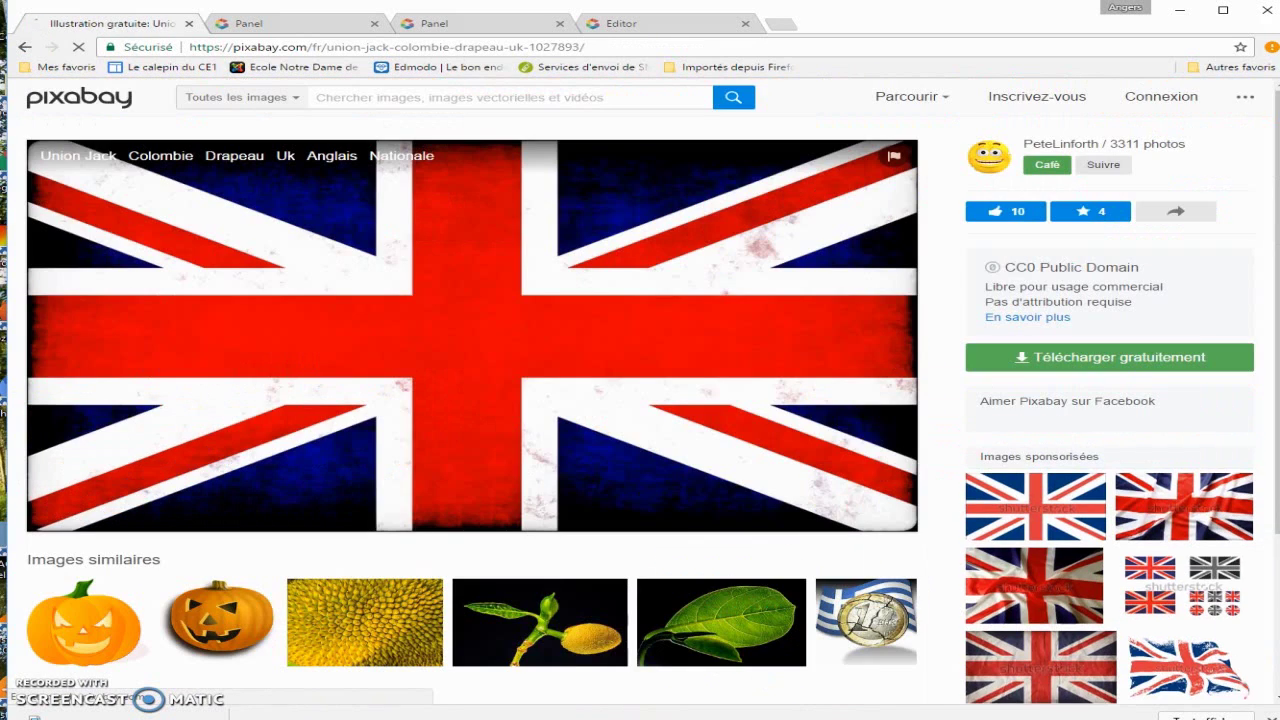
# Save the Union Jack picture as the JPG file union-jack-1027893_960_720 (1) in the Images folder
pyautogui.rightClick(467, 294)
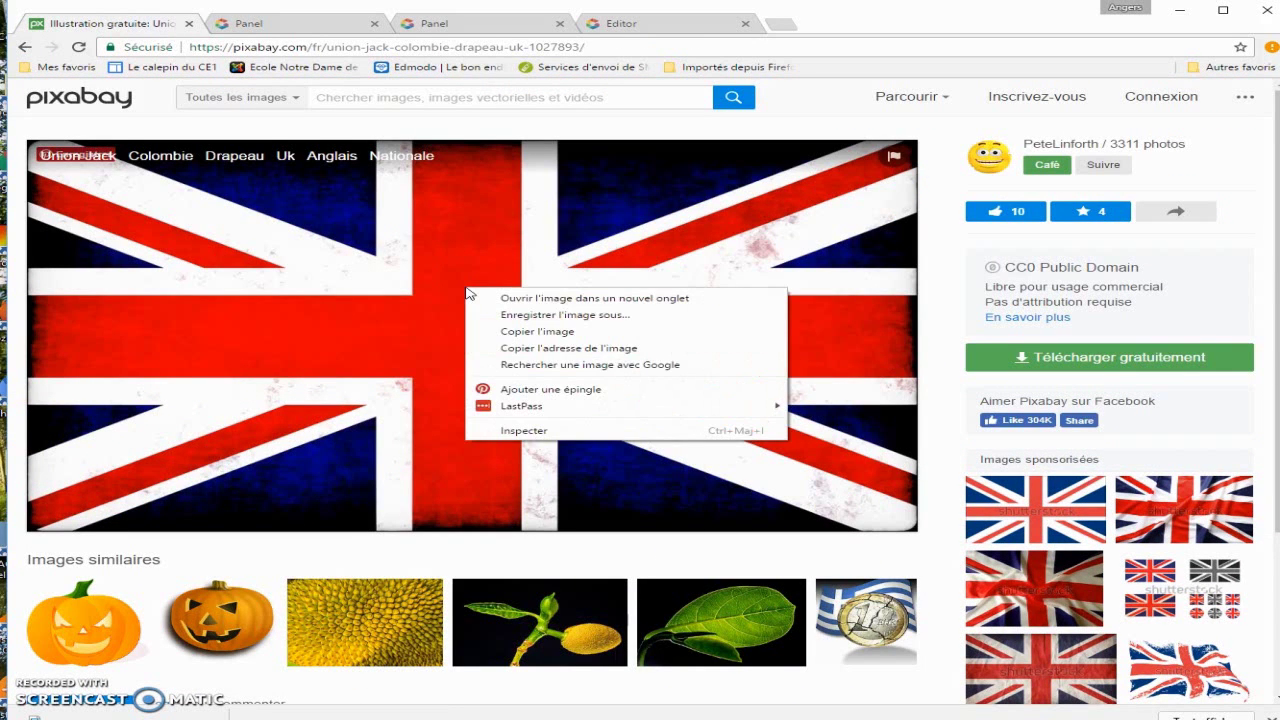
pyautogui.click(558, 318)
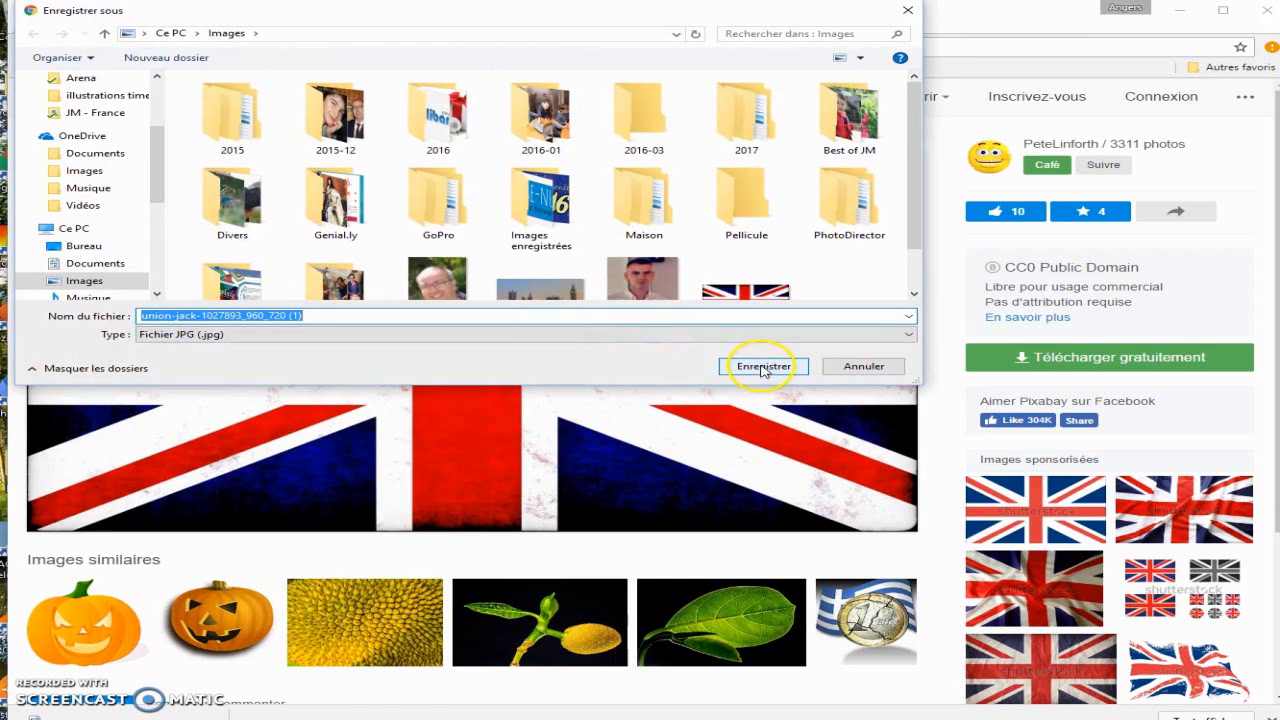
pyautogui.click(763, 367)
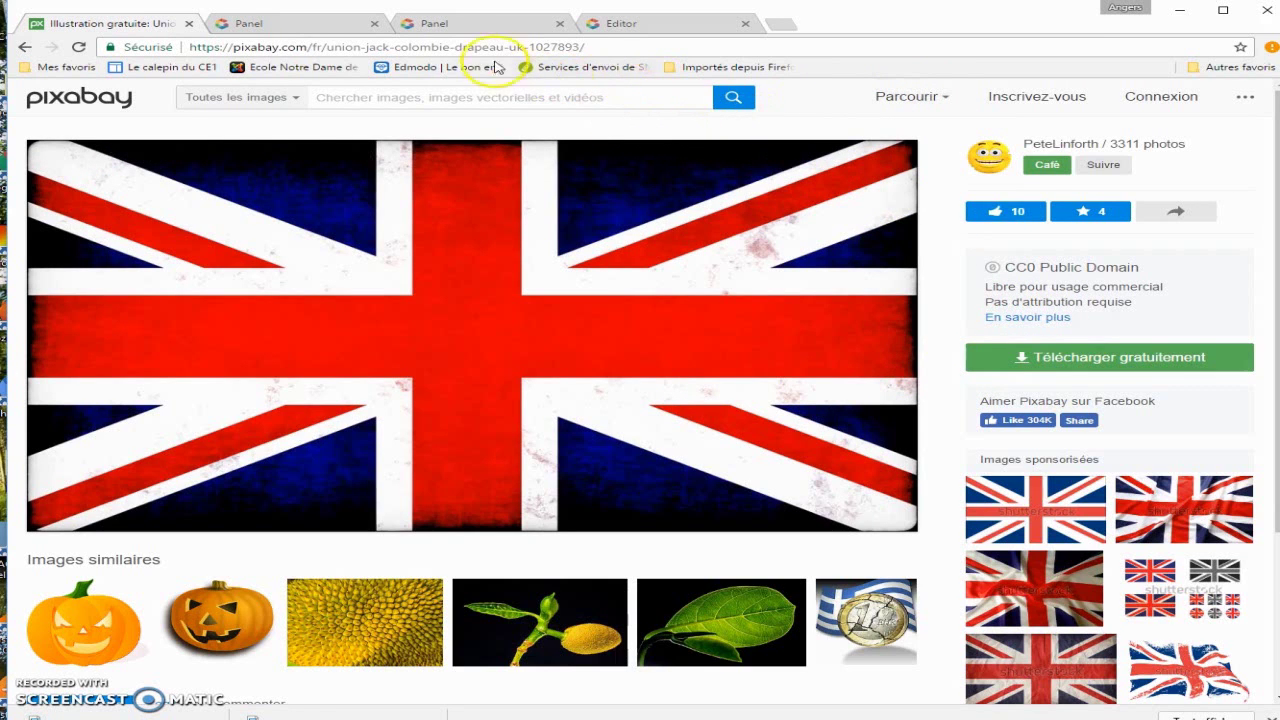
# Return to the Genially editor and place a blue-green Generic pin under the bridge arch near the river
pyautogui.click(297, 28)
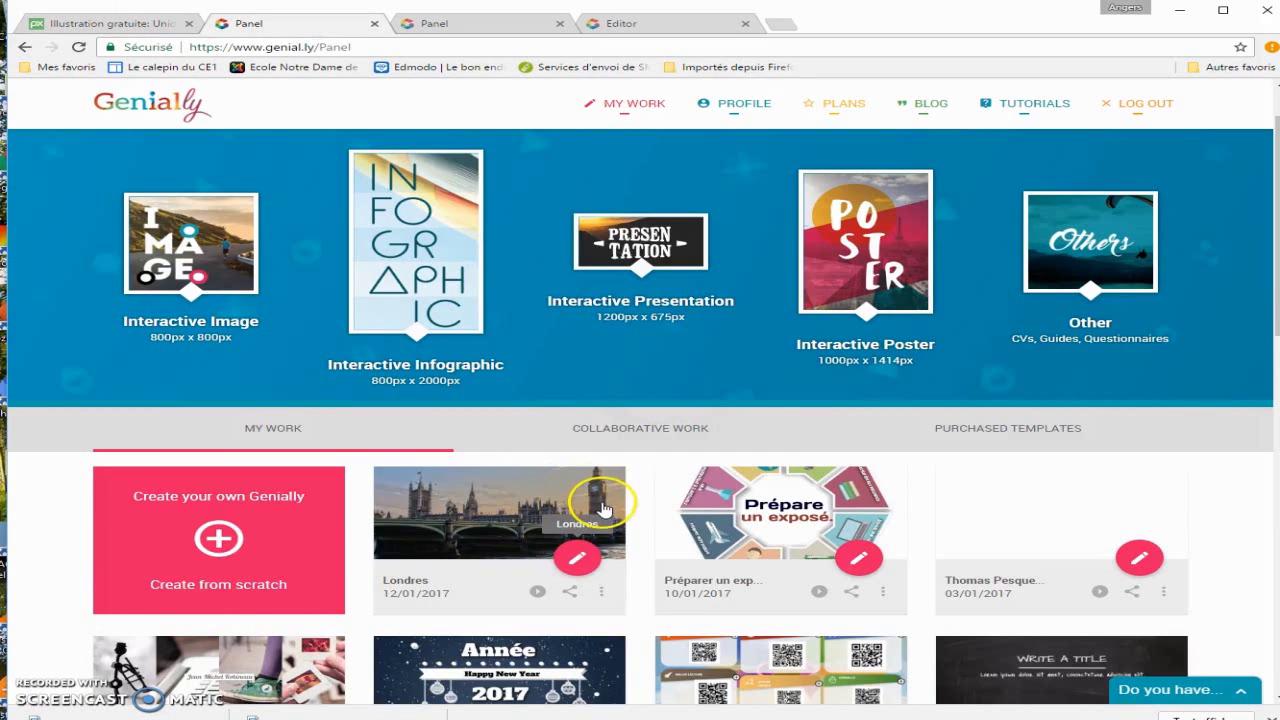
pyautogui.click(473, 22)
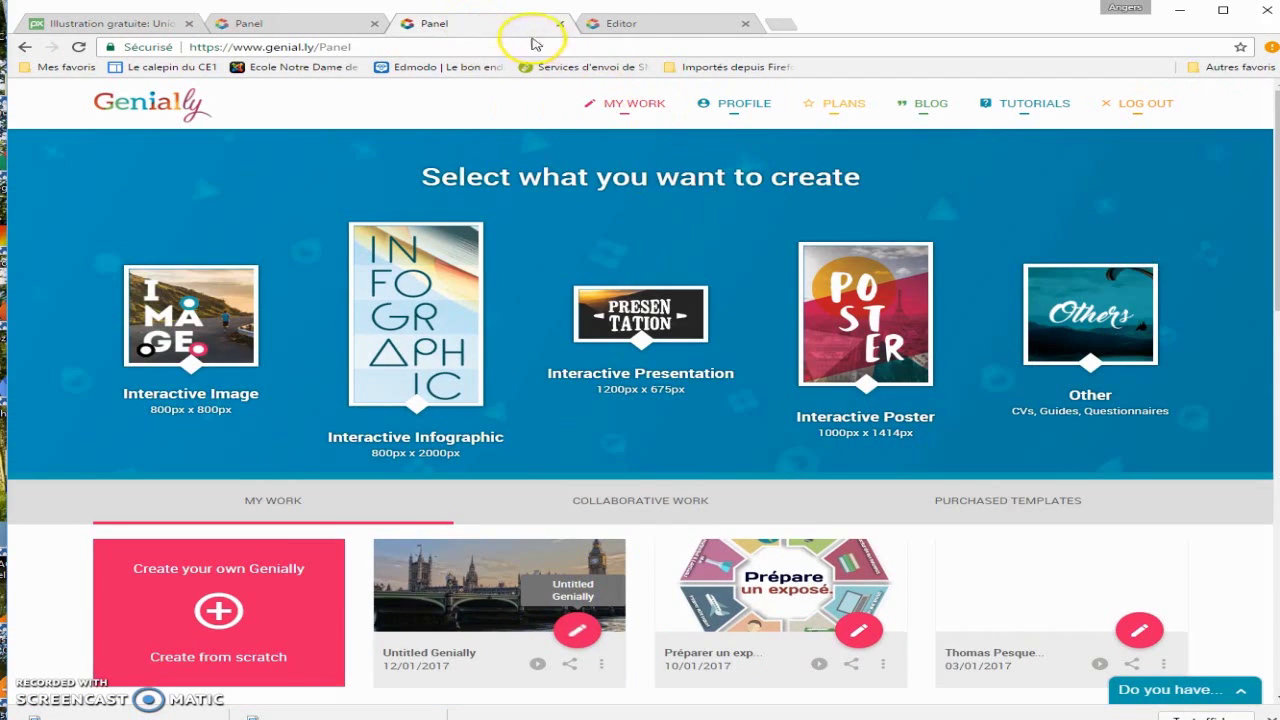
pyautogui.click(638, 30)
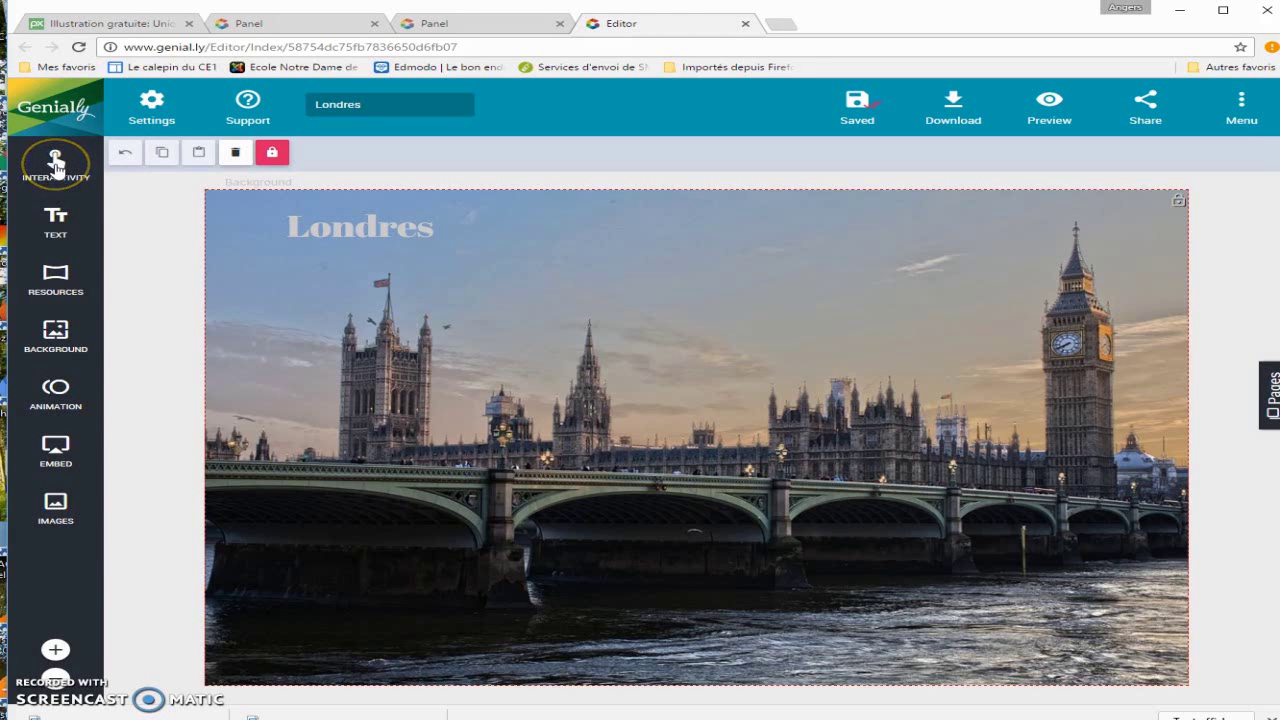
pyautogui.click(55, 162)
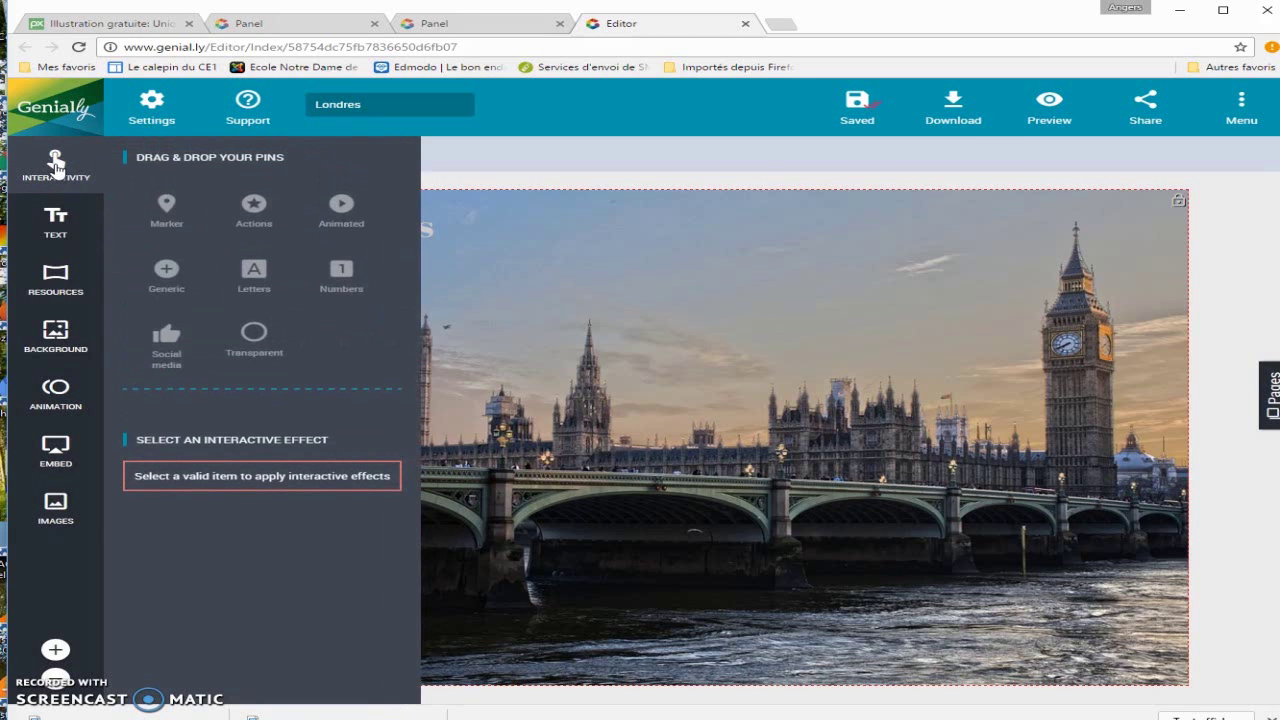
pyautogui.click(166, 278)
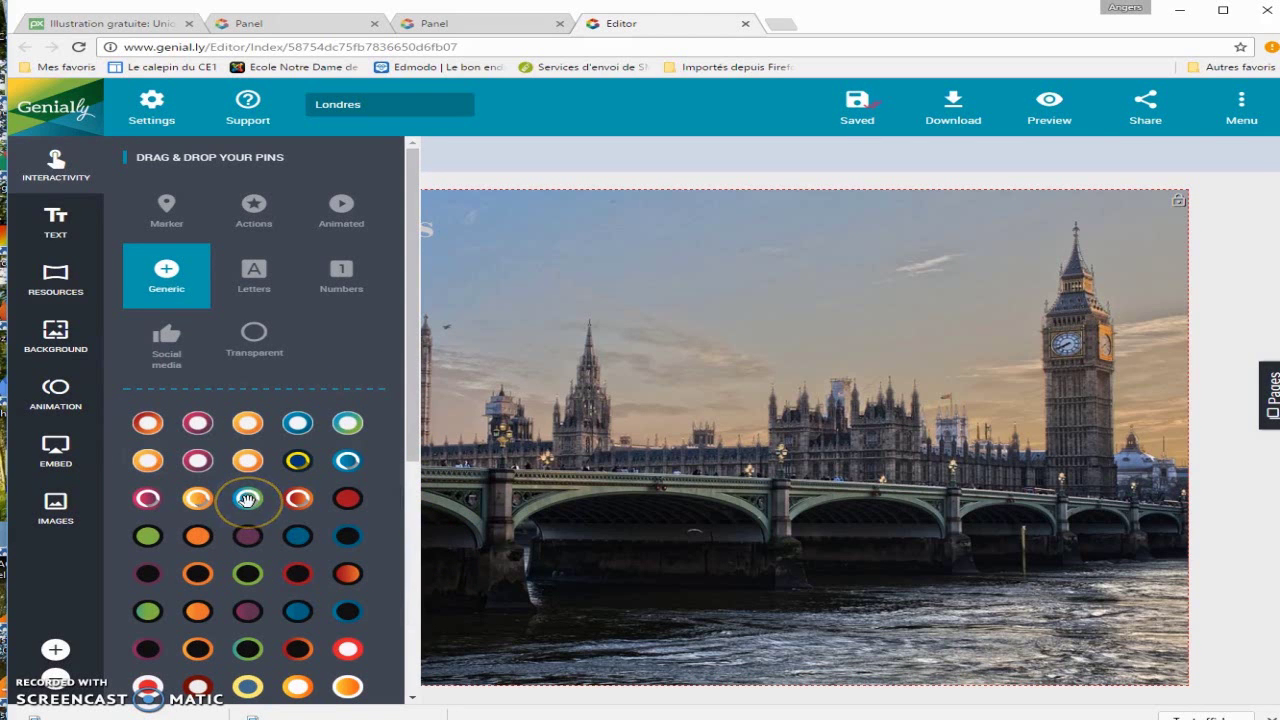
pyautogui.moveTo(247, 500); pyautogui.dragTo(884, 570)
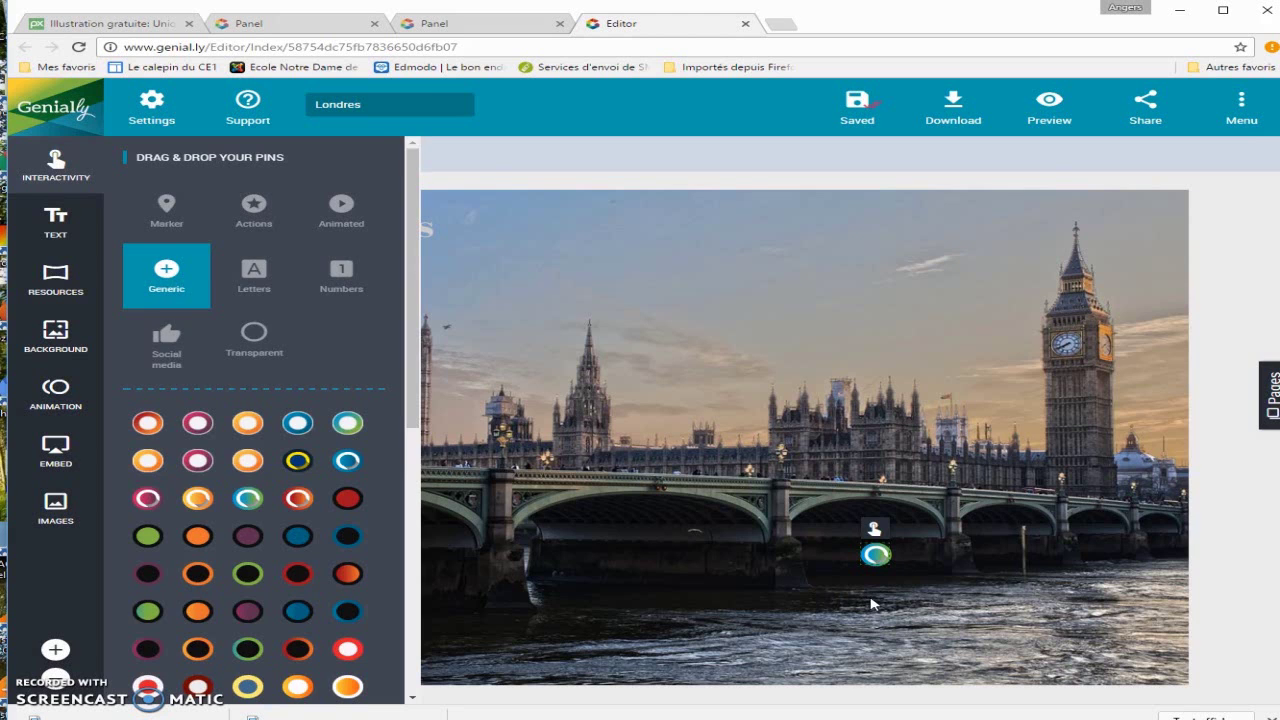
# Give the pin a tooltip with the text "Londres est la capitale du Royaume-Uni." followed by a new line
pyautogui.click(875, 556)
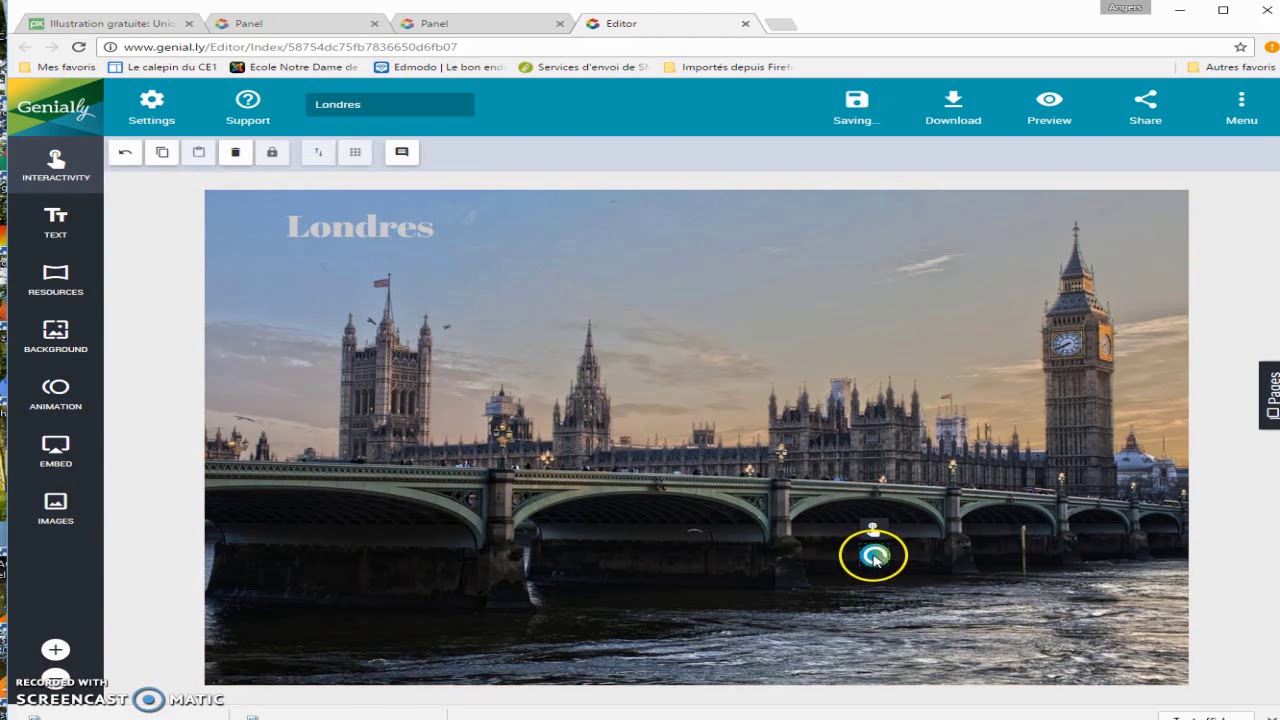
pyautogui.click(874, 532)
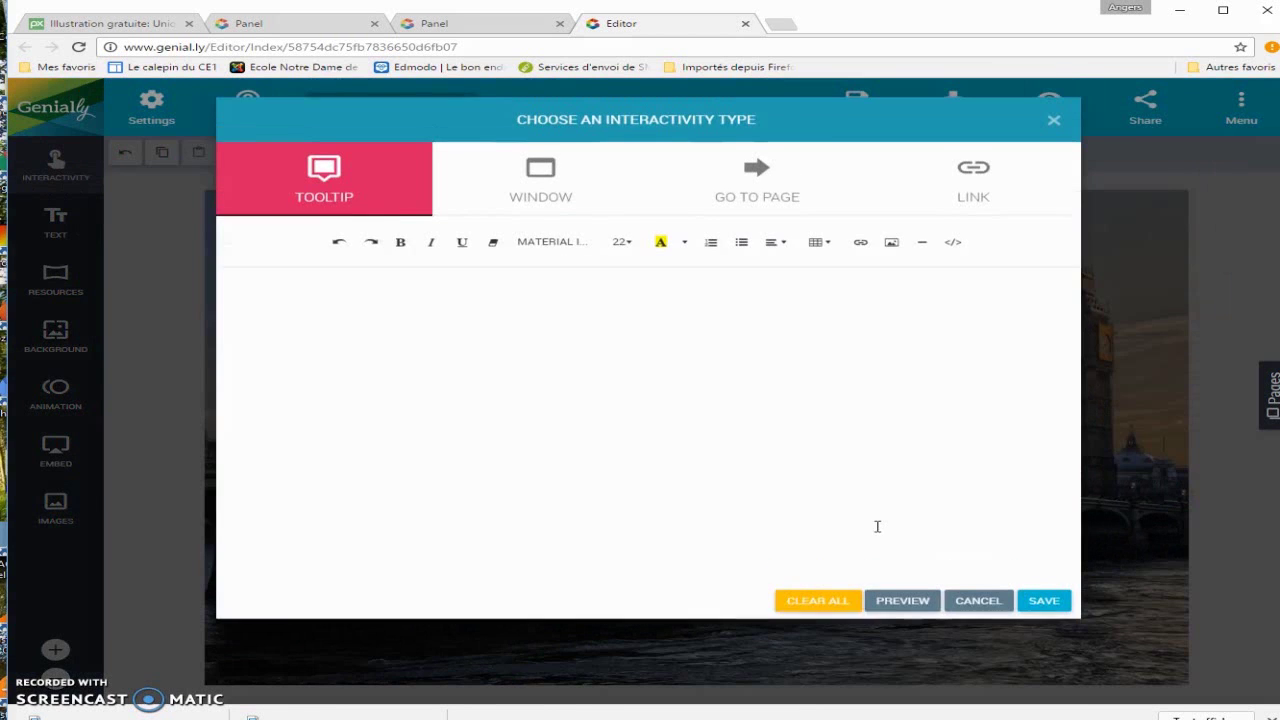
pyautogui.click(883, 528)
pyautogui.click(705, 337)
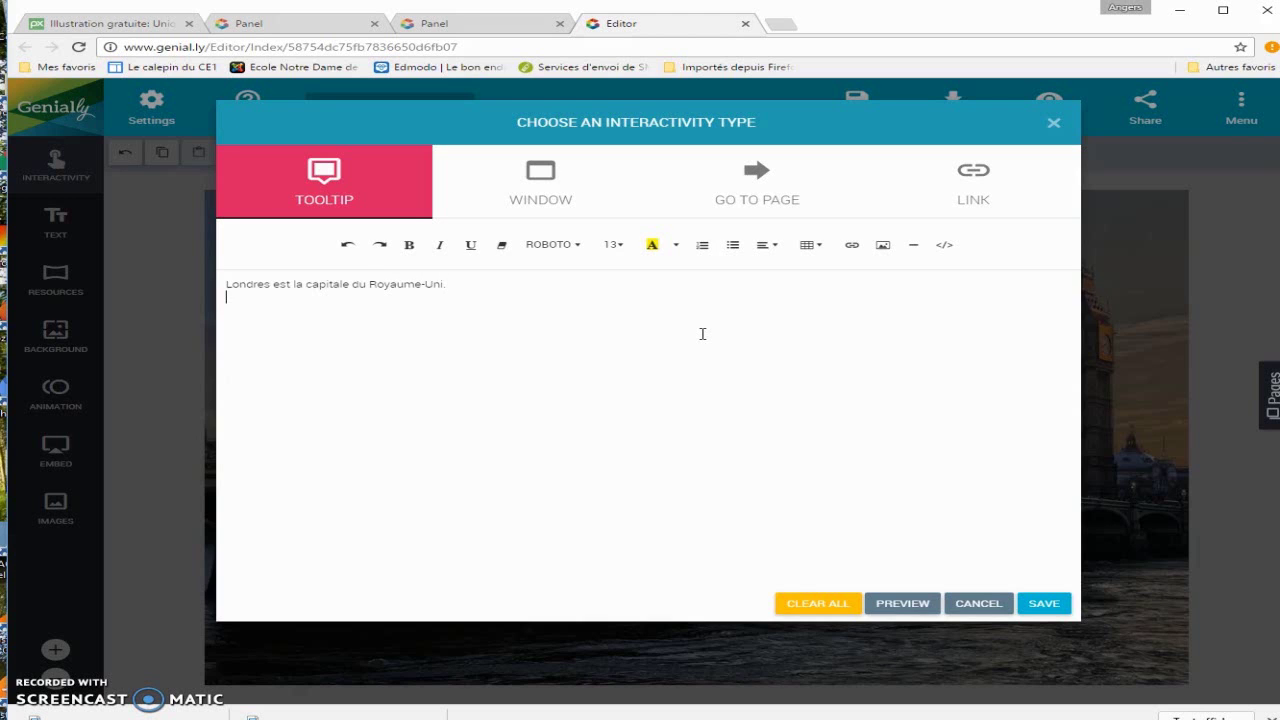
pyautogui.moveTo(768, 323); pyautogui.dragTo(926, 295)
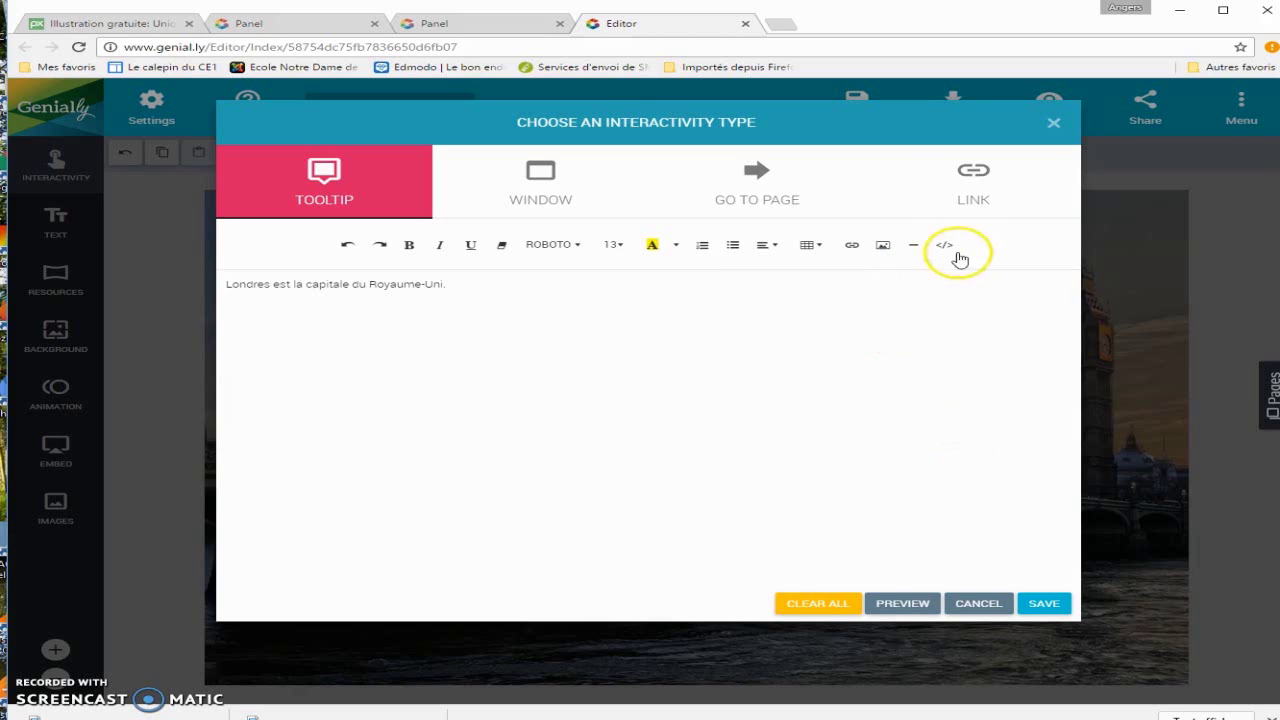
# Insert the saved Union Jack image file below the sentence in the tooltip
pyautogui.click(883, 248)
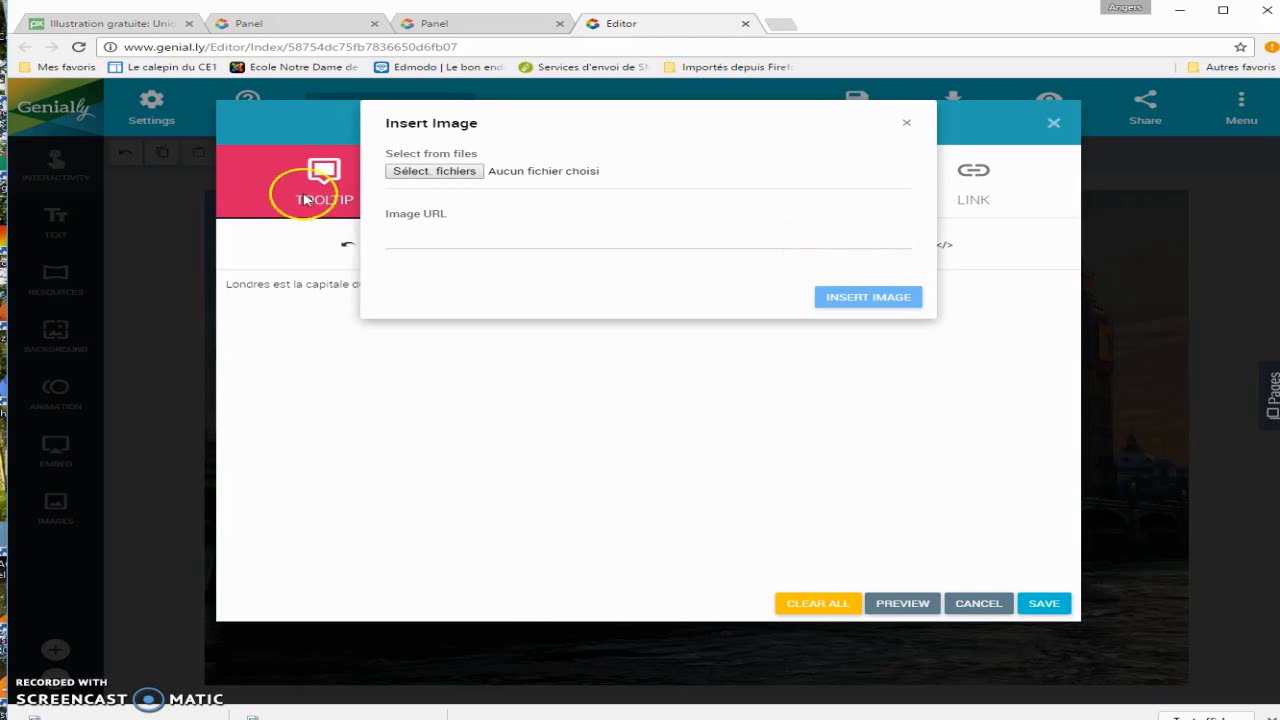
pyautogui.click(465, 172)
pyautogui.click(856, 304)
pyautogui.doubleClick(856, 304)
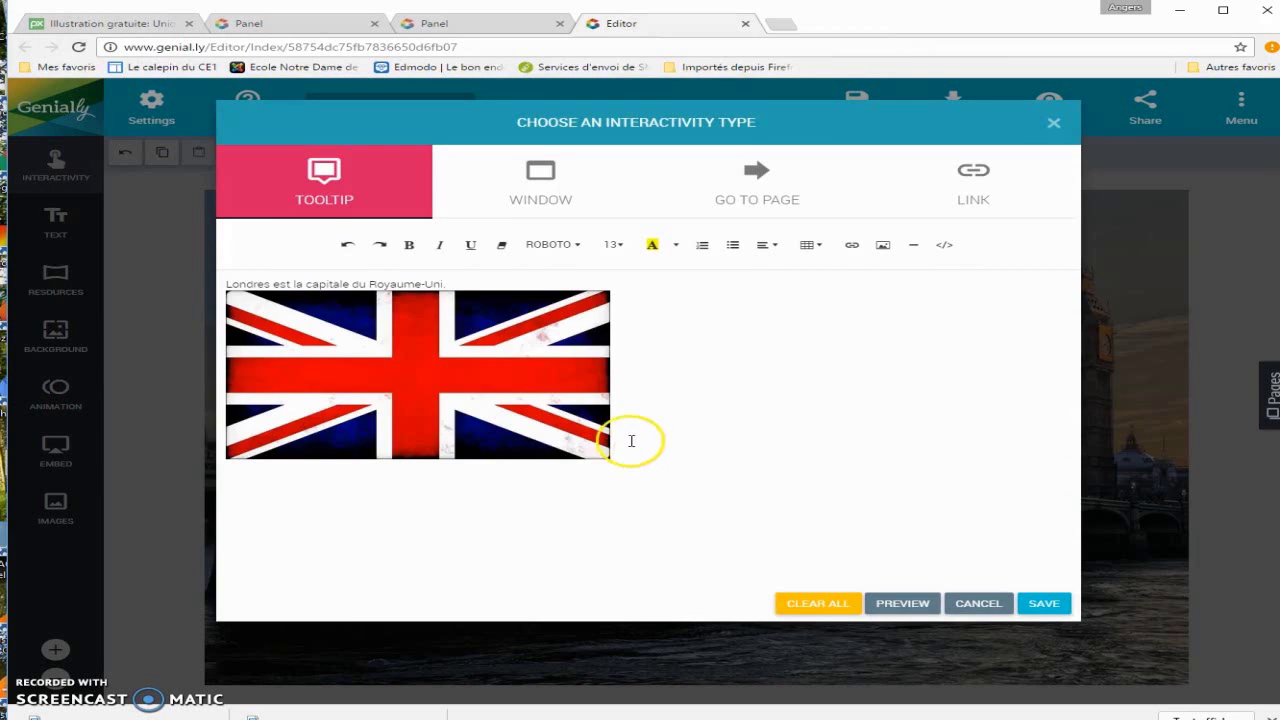
# Centre both the flag image and the sentence above it in the tooltip
pyautogui.click(575, 413)
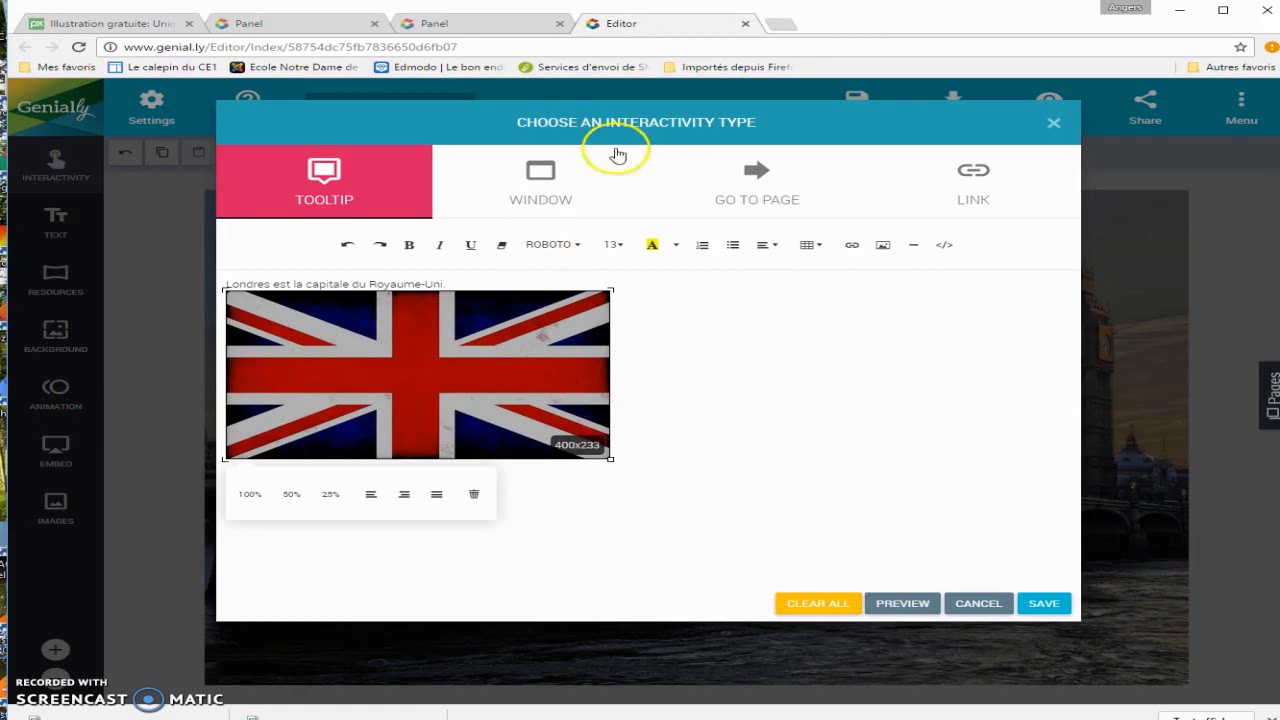
pyautogui.click(768, 250)
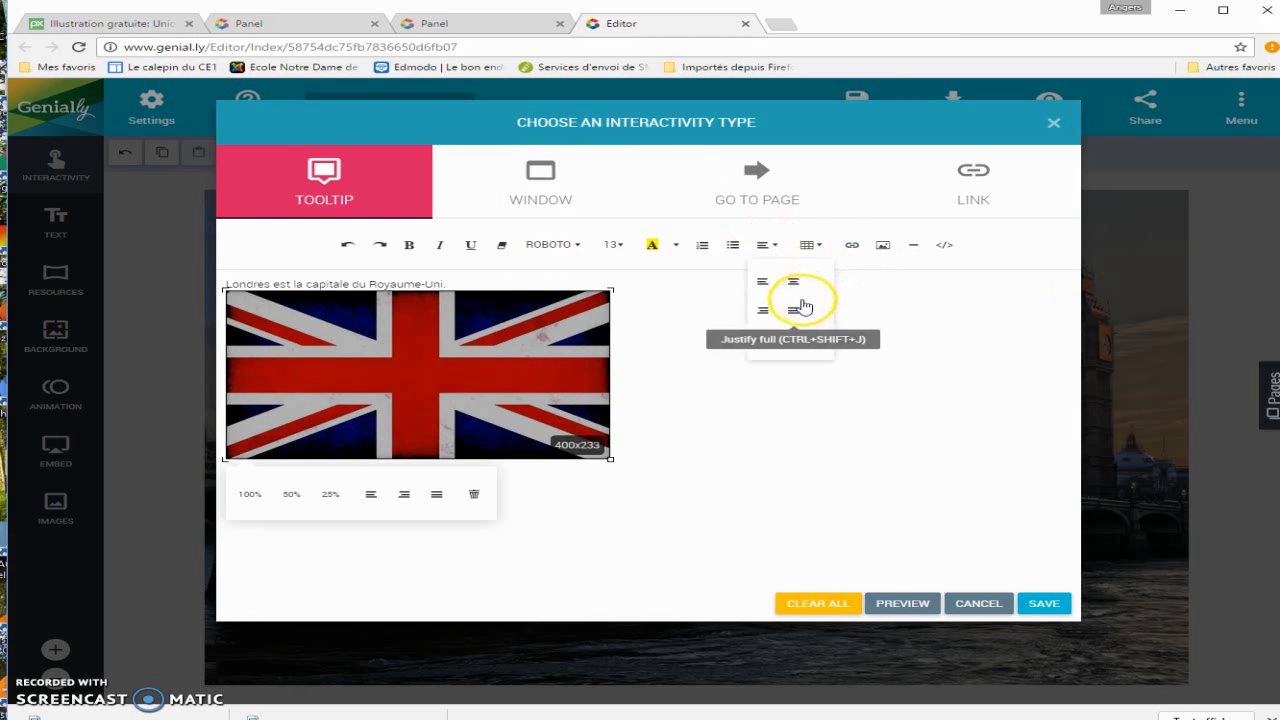
pyautogui.click(794, 280)
pyautogui.moveTo(450, 285); pyautogui.dragTo(183, 286)
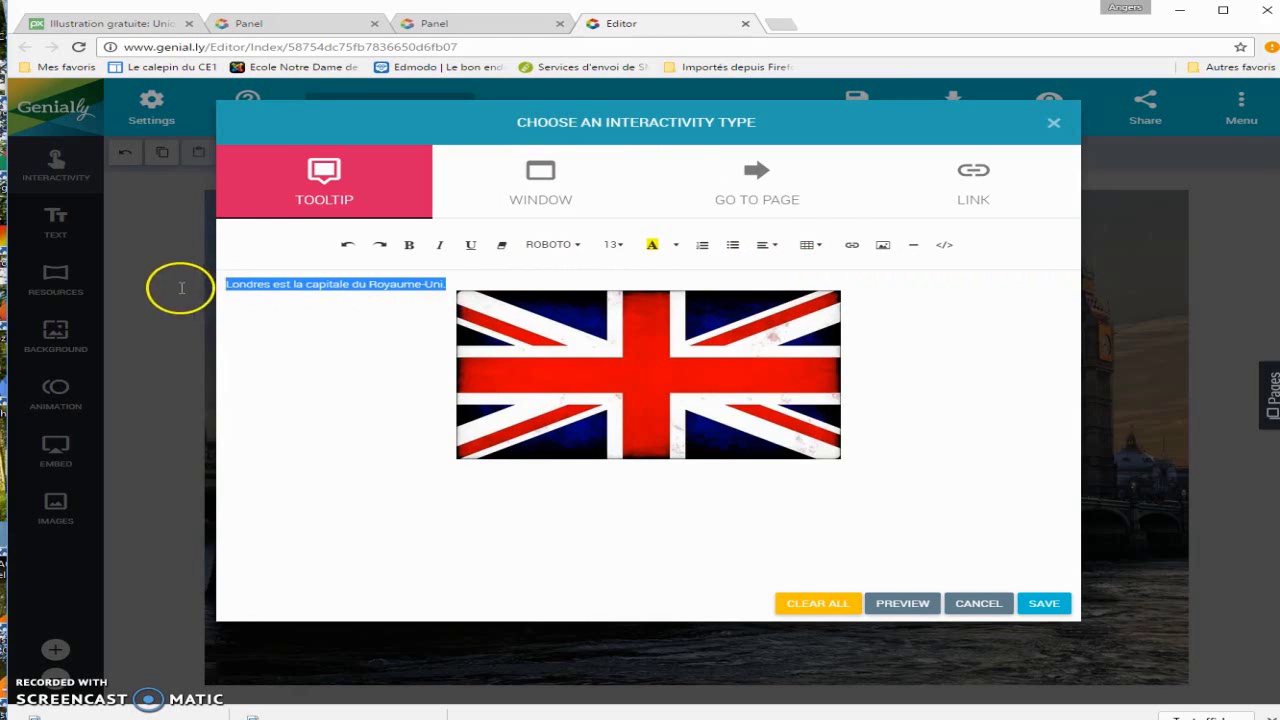
pyautogui.click(768, 249)
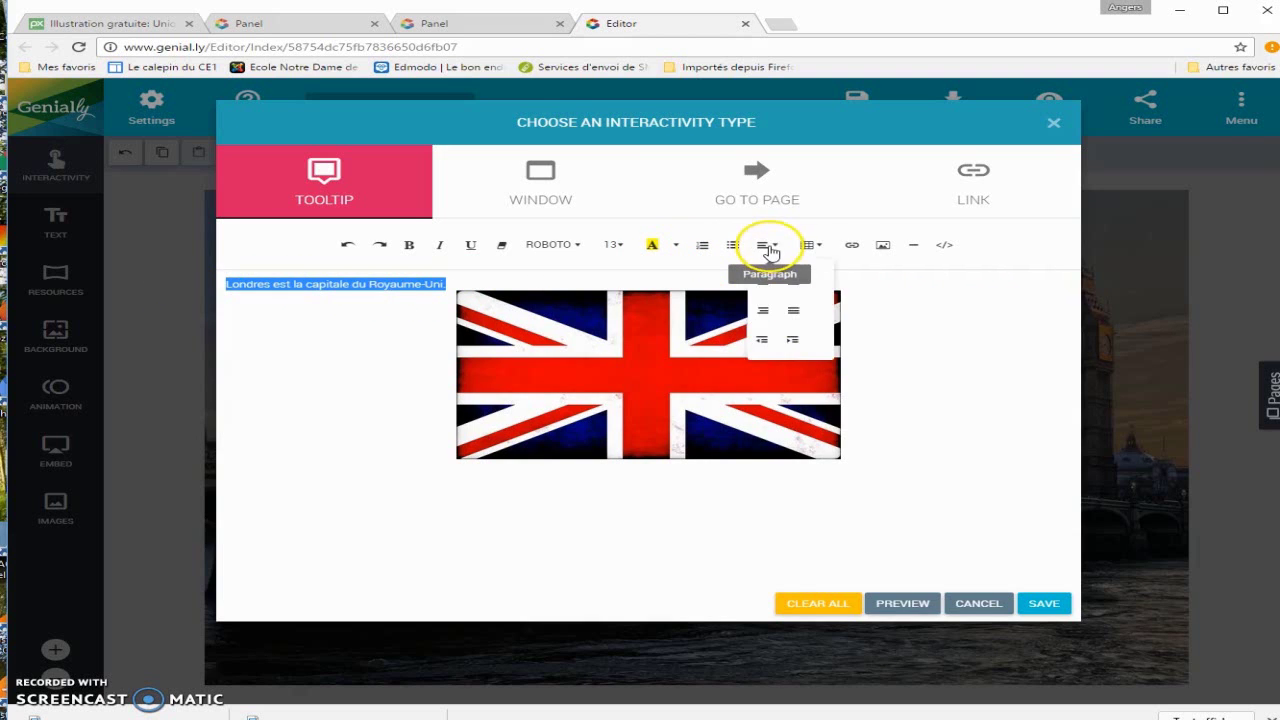
pyautogui.click(796, 285)
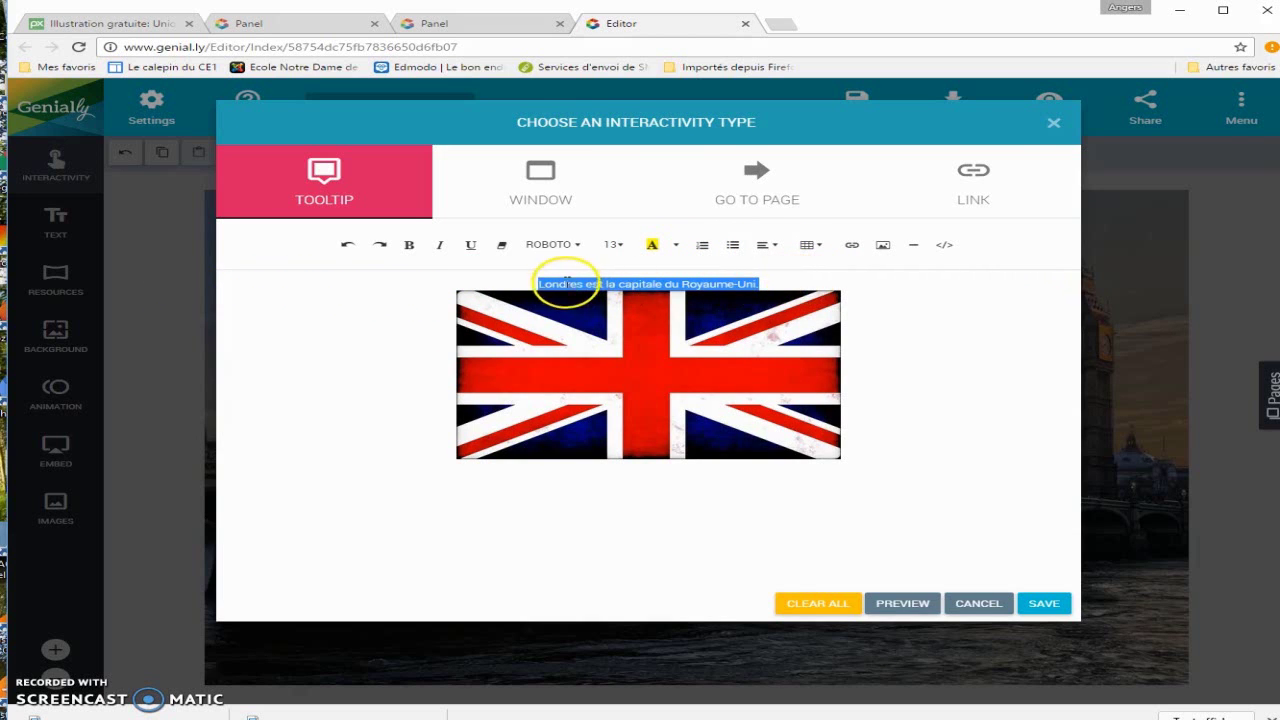
# Set the tooltip sentence to font size 18, with an empty line below it, and save the tooltip
pyautogui.click(613, 245)
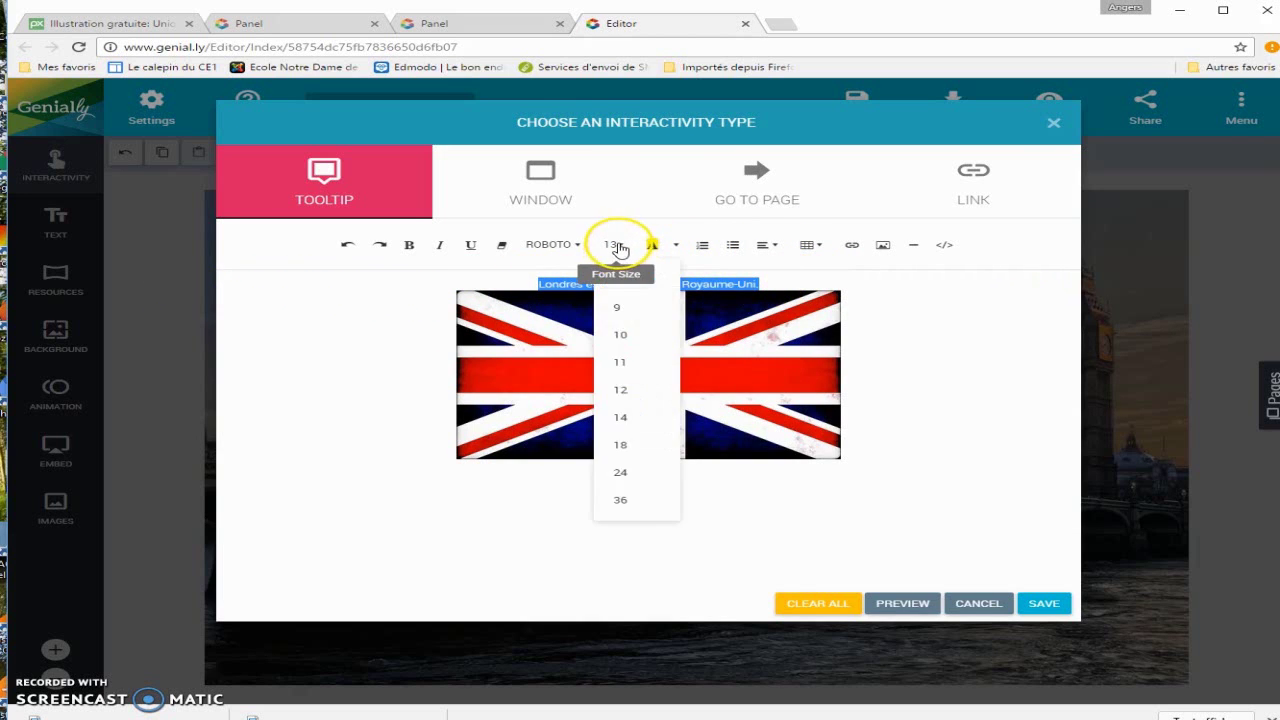
pyautogui.click(626, 447)
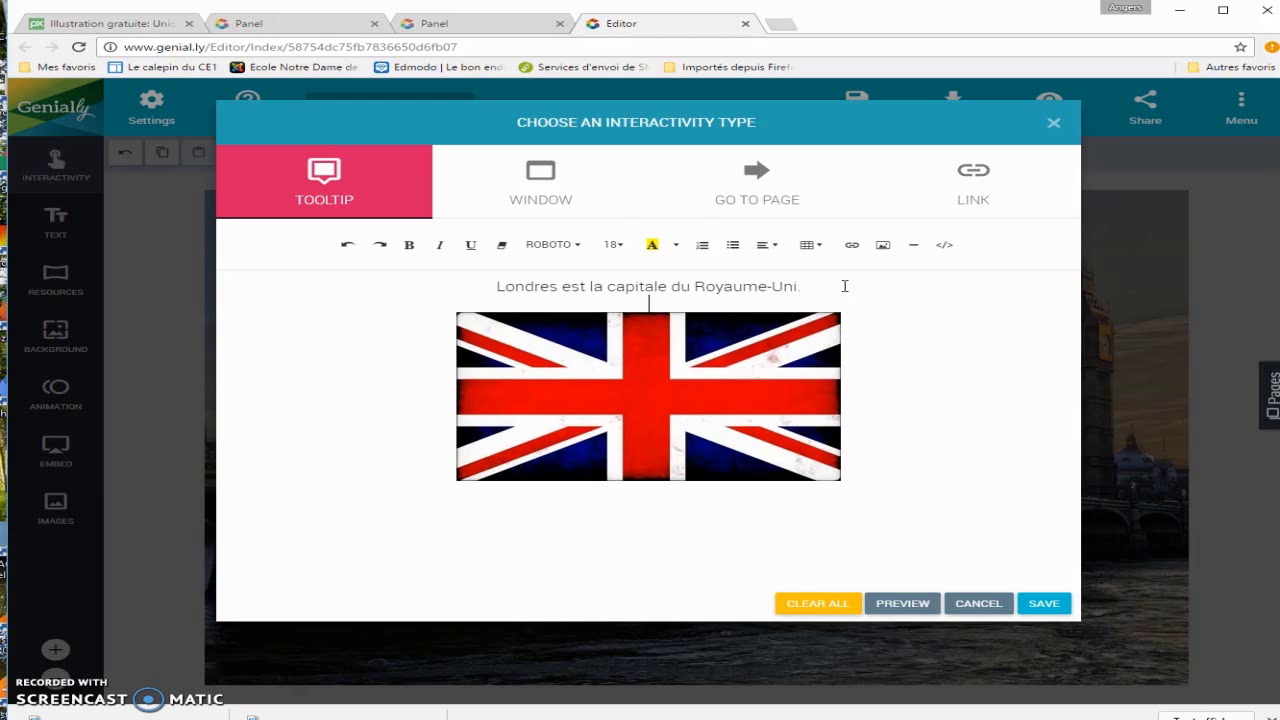
pyautogui.click(1044, 603)
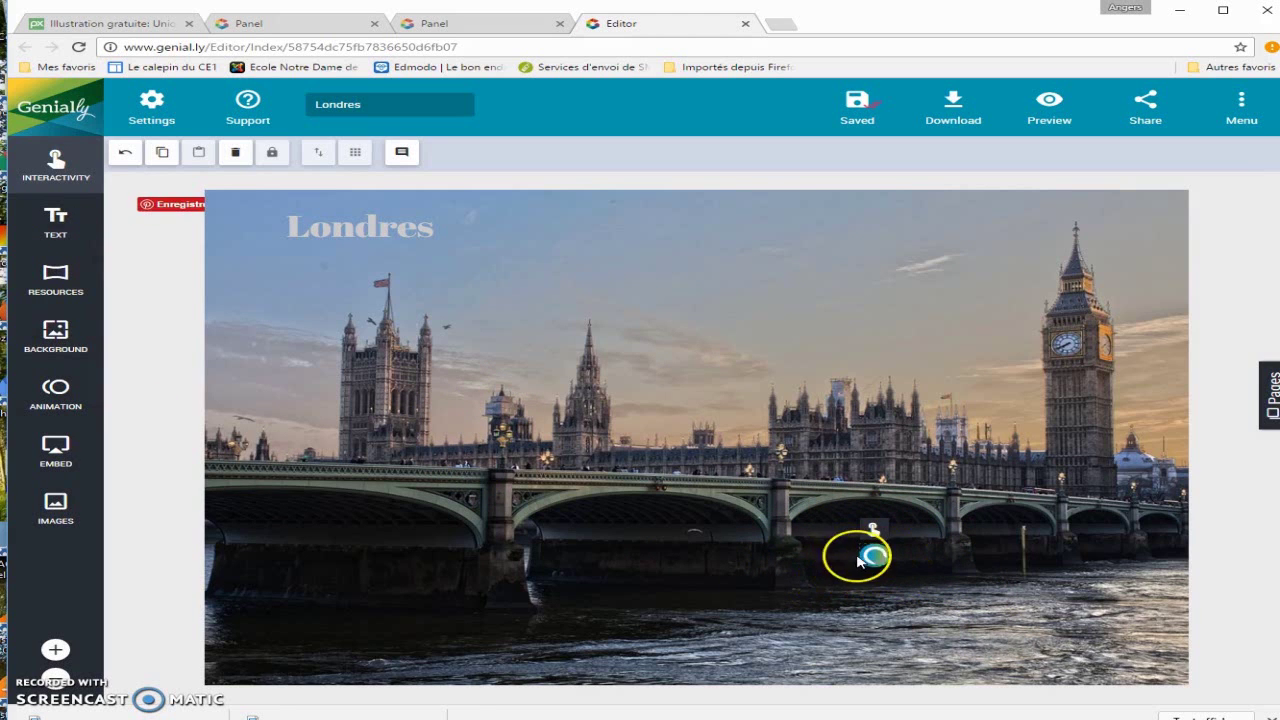
# Apply the continuous shake animation effect to the round pin under the bridge
pyautogui.click(60, 395)
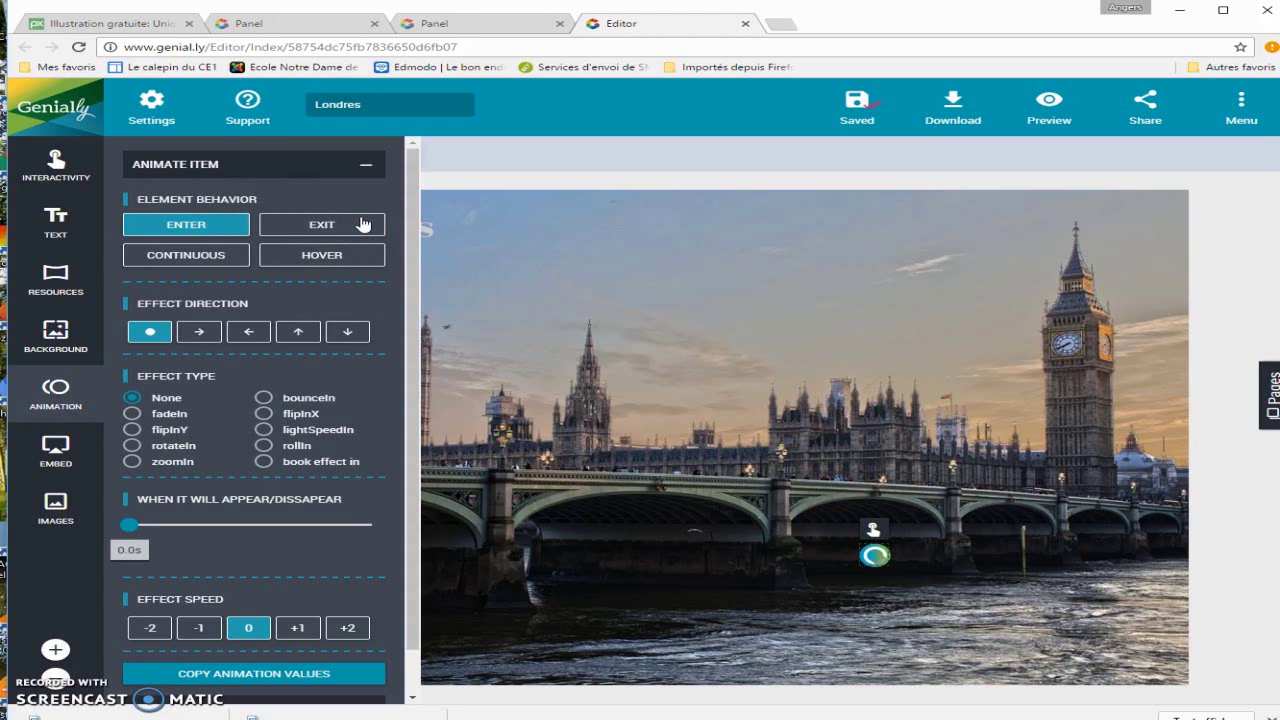
pyautogui.click(200, 226)
pyautogui.click(174, 258)
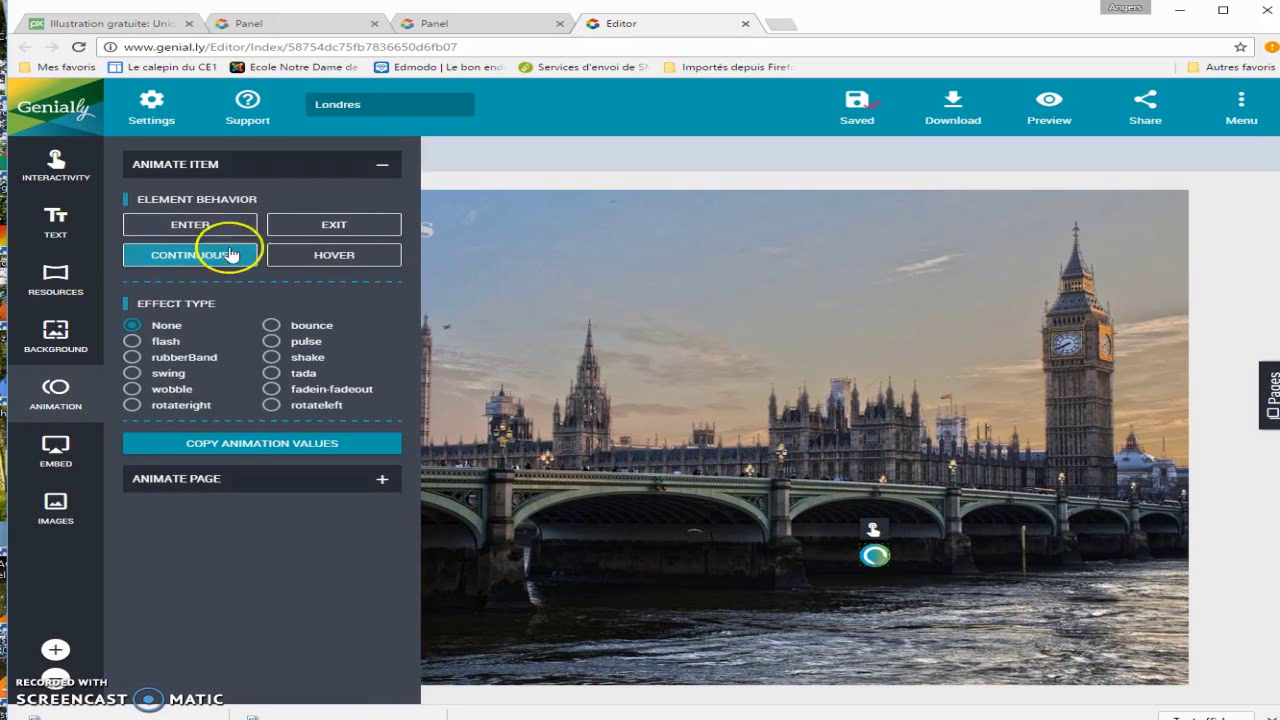
pyautogui.click(272, 358)
pyautogui.click(667, 443)
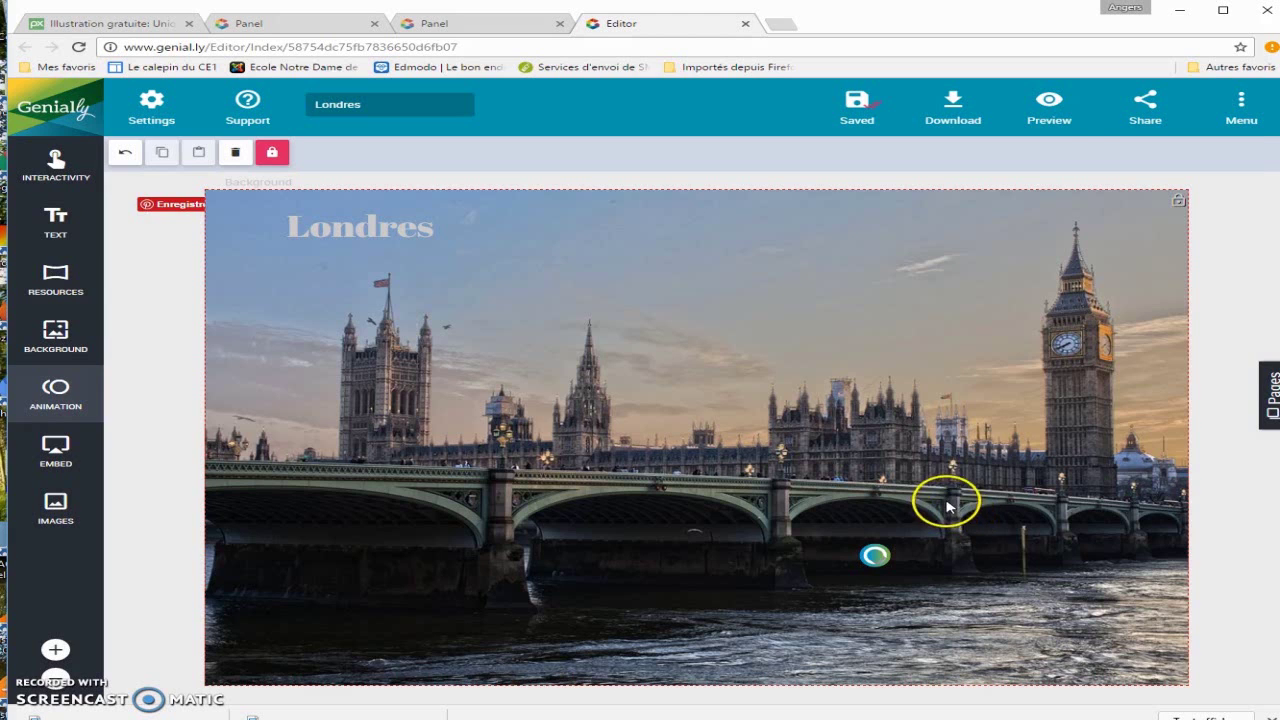
# Preview the image to check the round pin's animation and tooltip, and return to the editor
pyautogui.click(1054, 110)
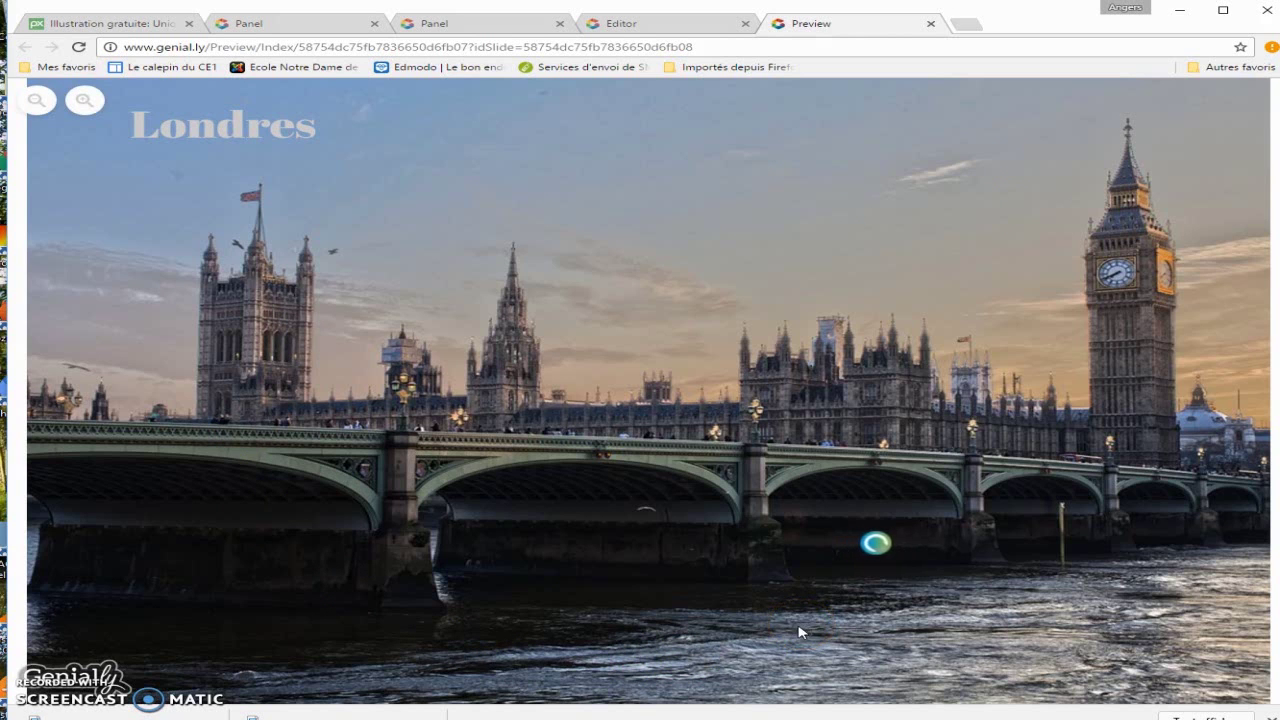
pyautogui.click(872, 545)
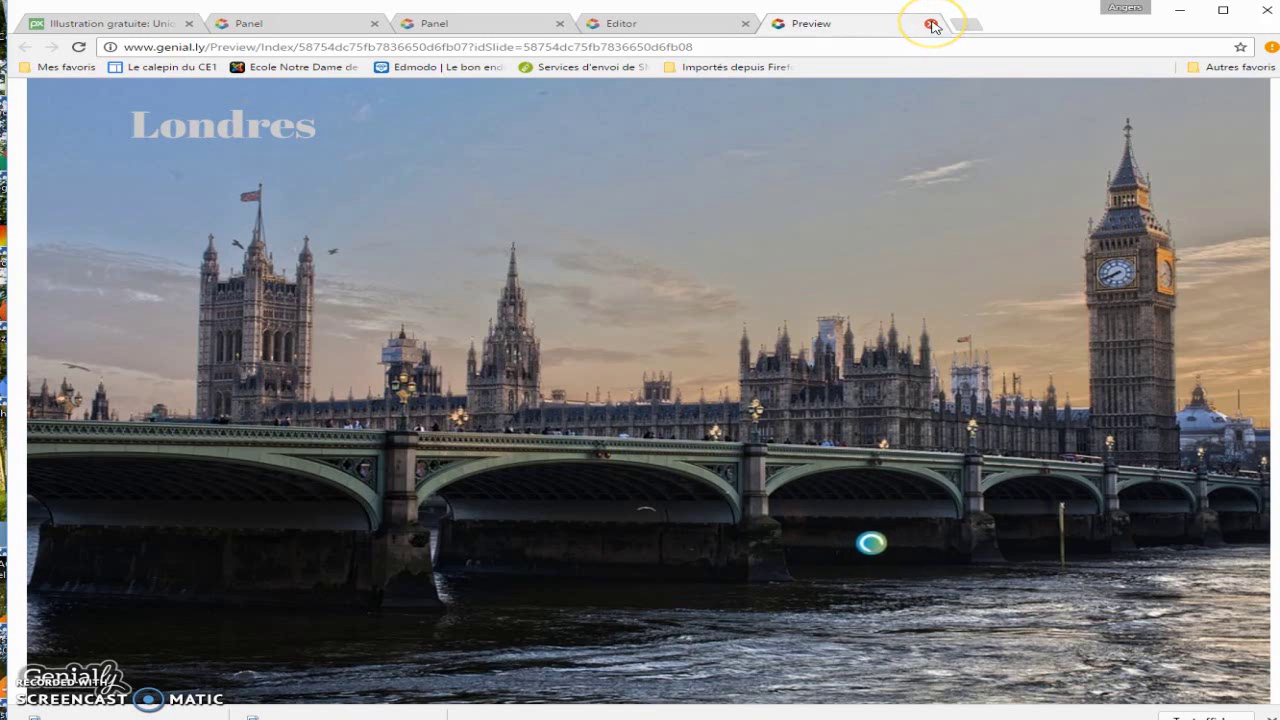
pyautogui.click(931, 24)
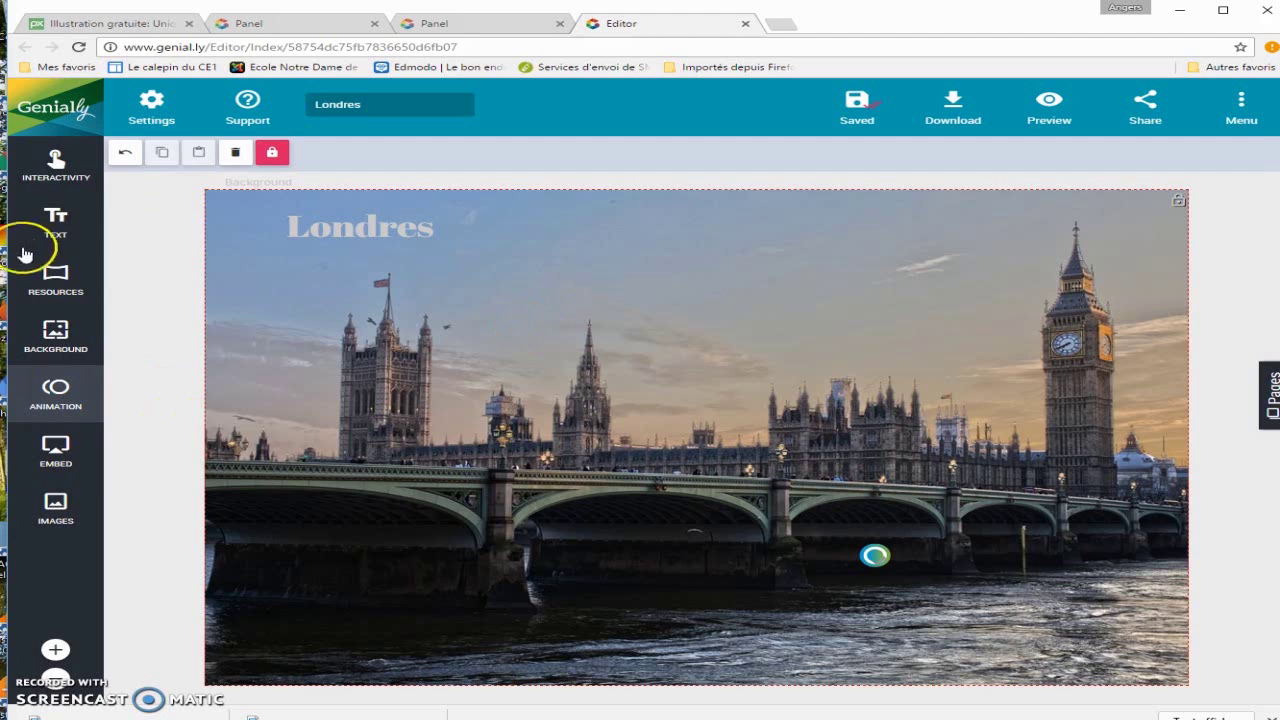
# Add the white animated bars pin to the sky, to the right of the Londres title
pyautogui.click(55, 165)
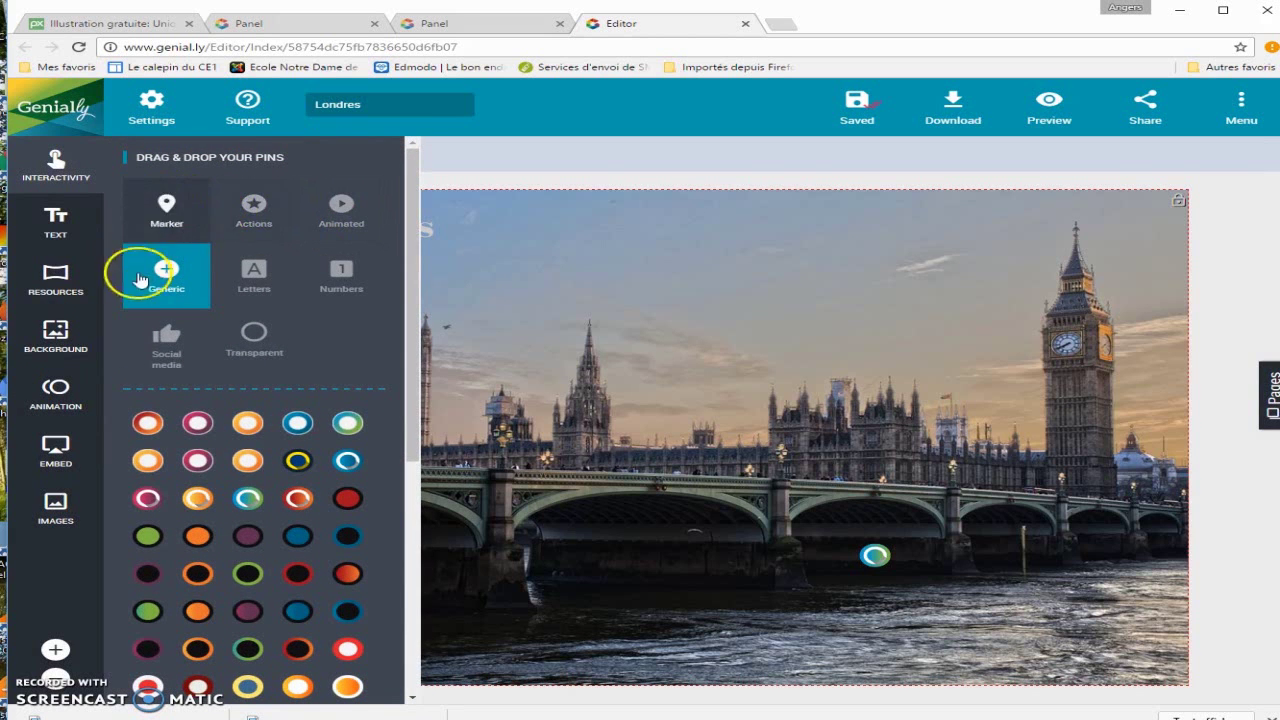
pyautogui.click(340, 207)
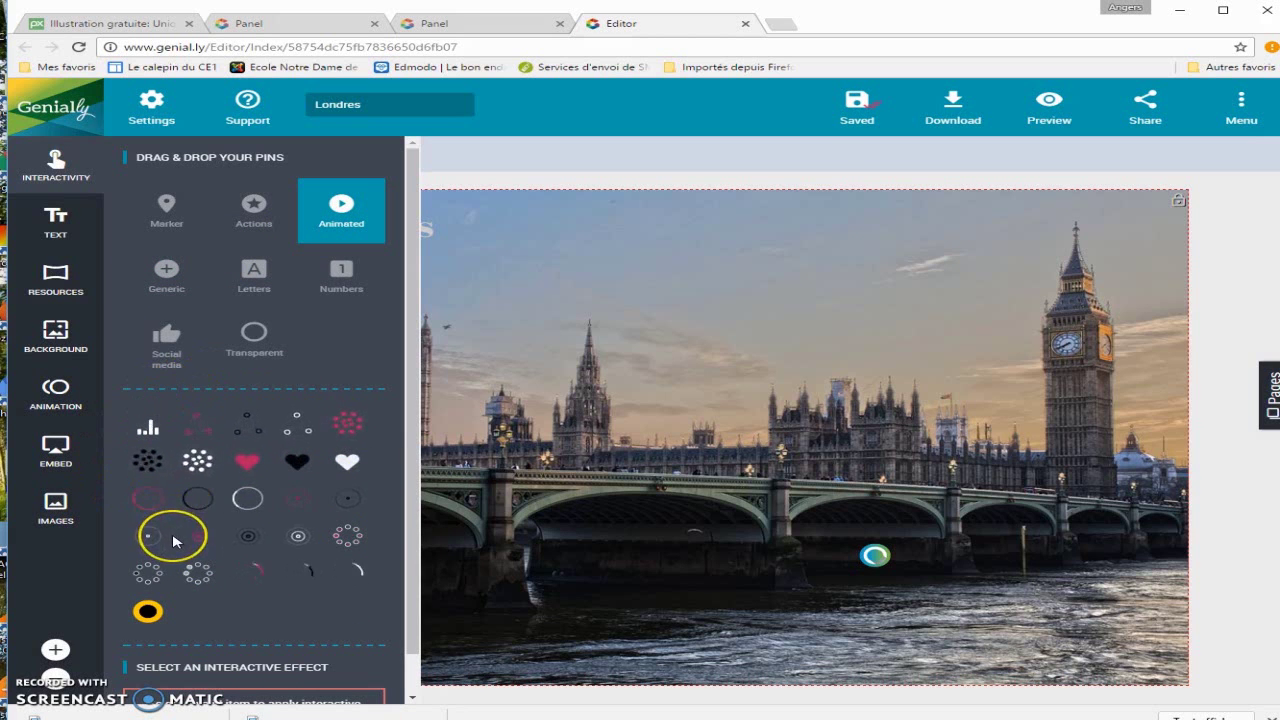
pyautogui.click(147, 427)
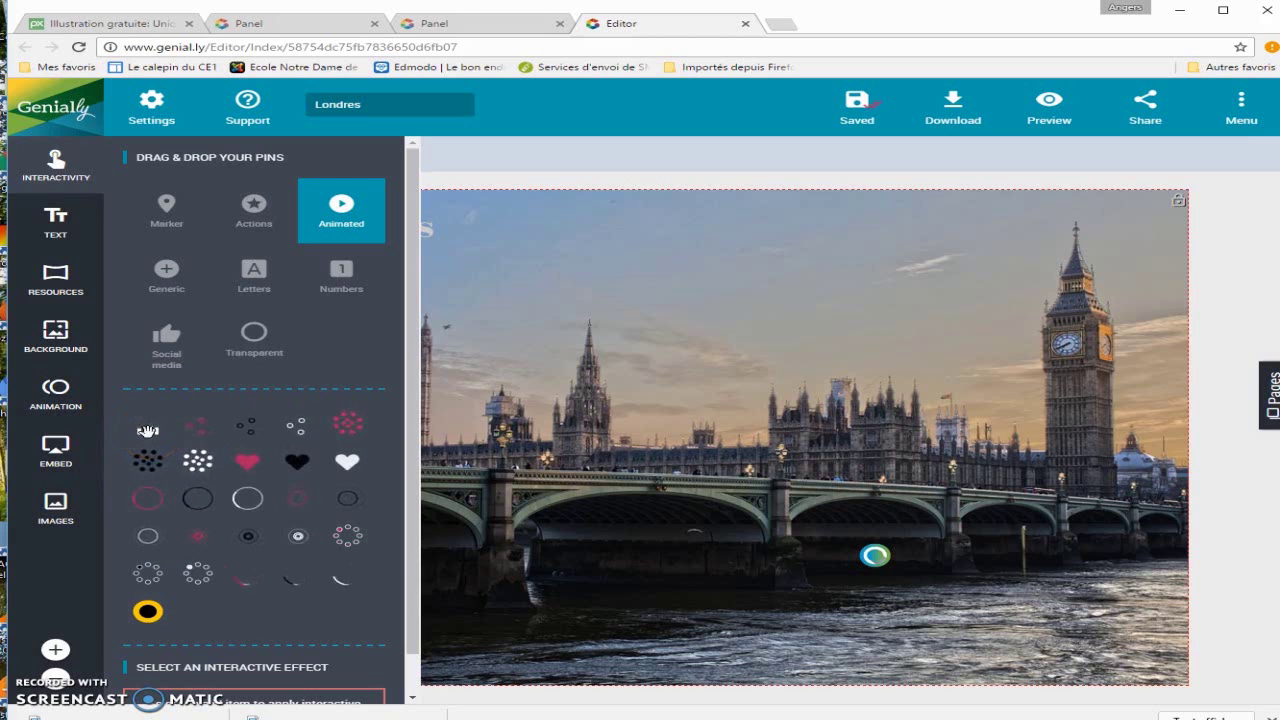
pyautogui.moveTo(175, 433); pyautogui.dragTo(604, 284)
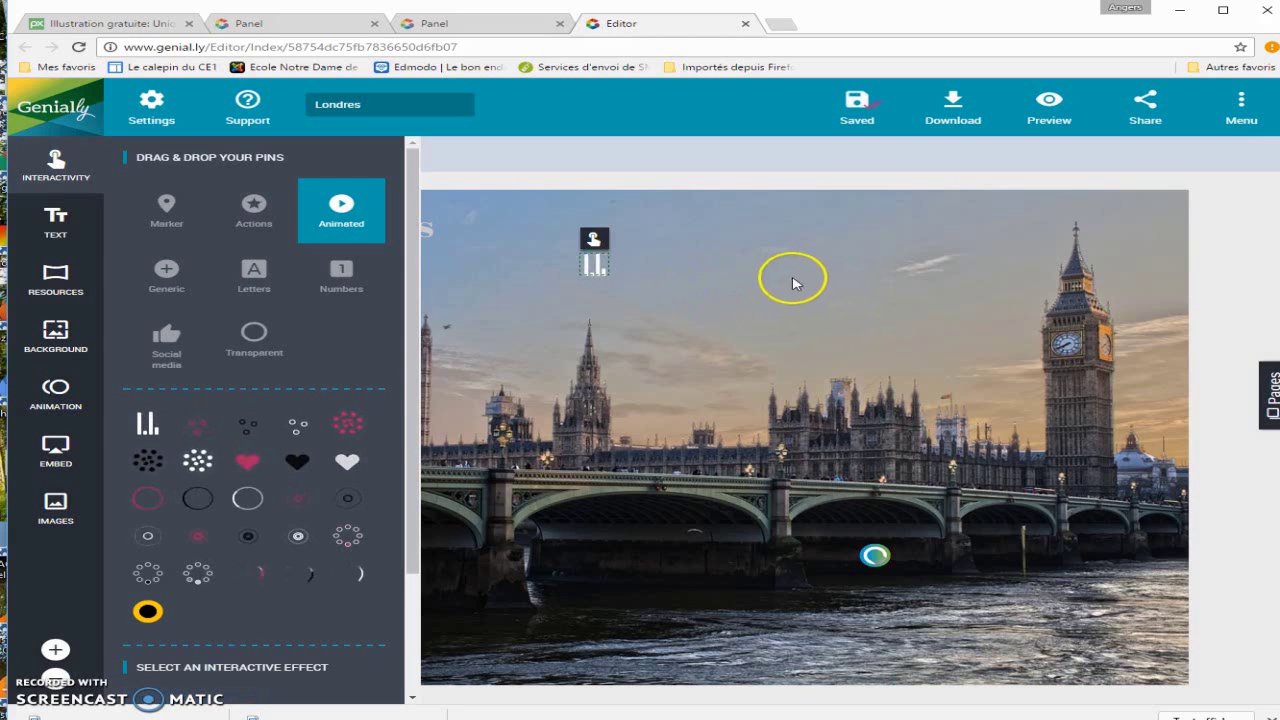
pyautogui.click(685, 276)
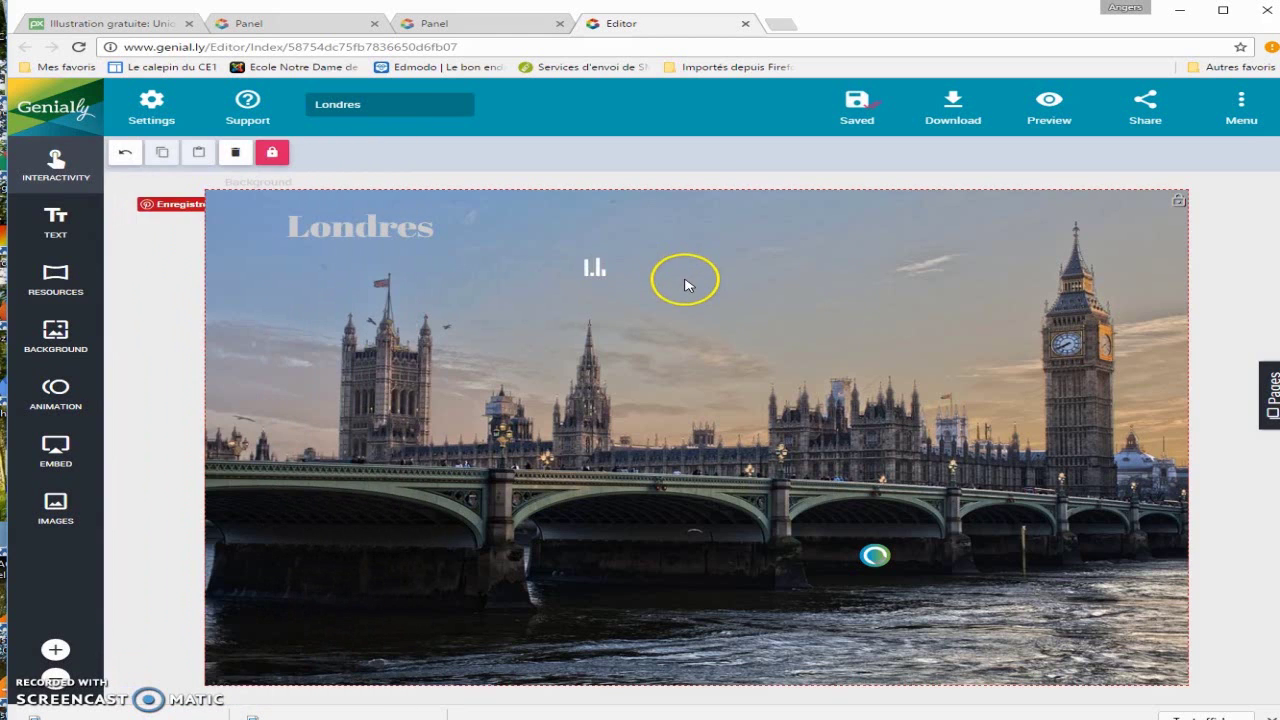
pyautogui.click(594, 268)
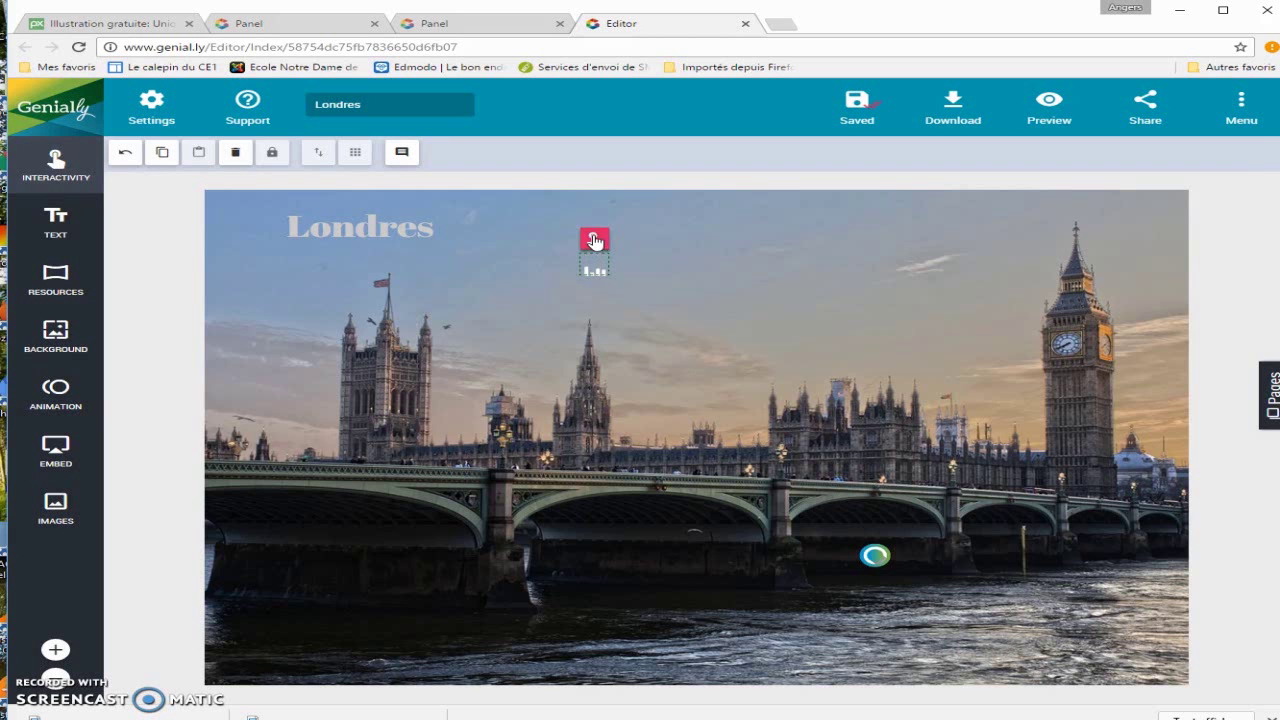
pyautogui.click(594, 240)
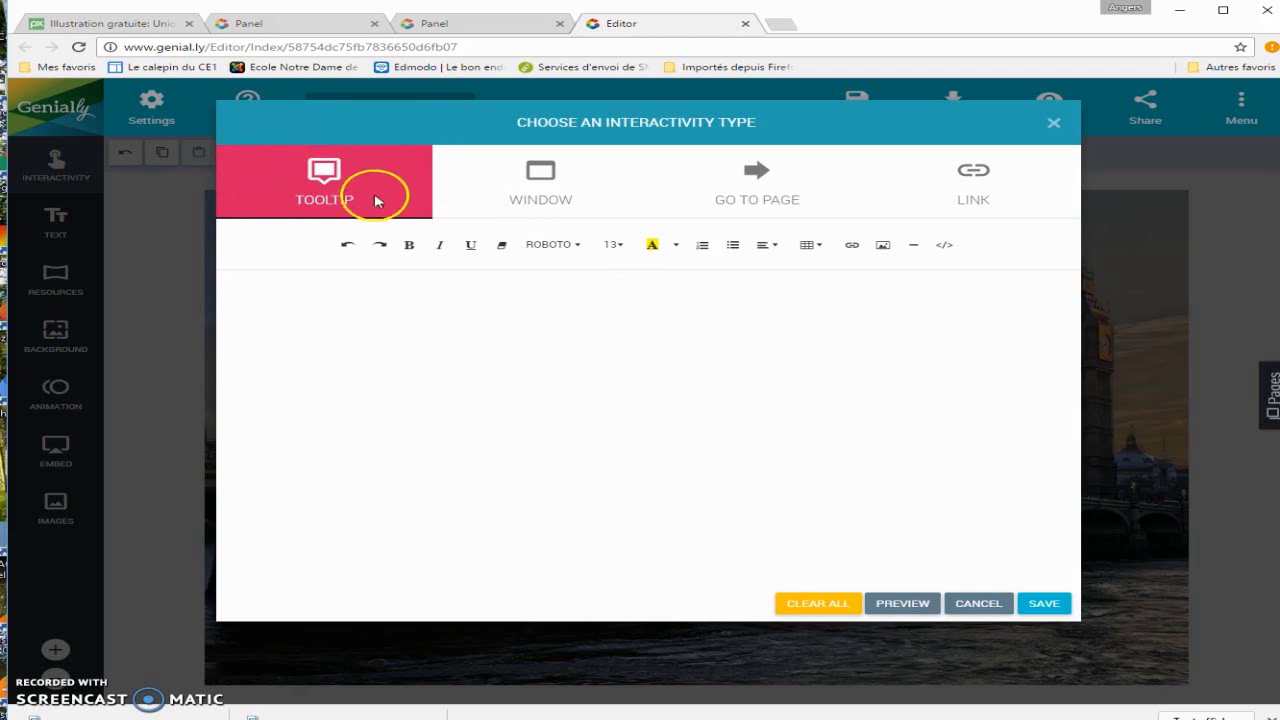
pyautogui.click(546, 183)
pyautogui.click(556, 180)
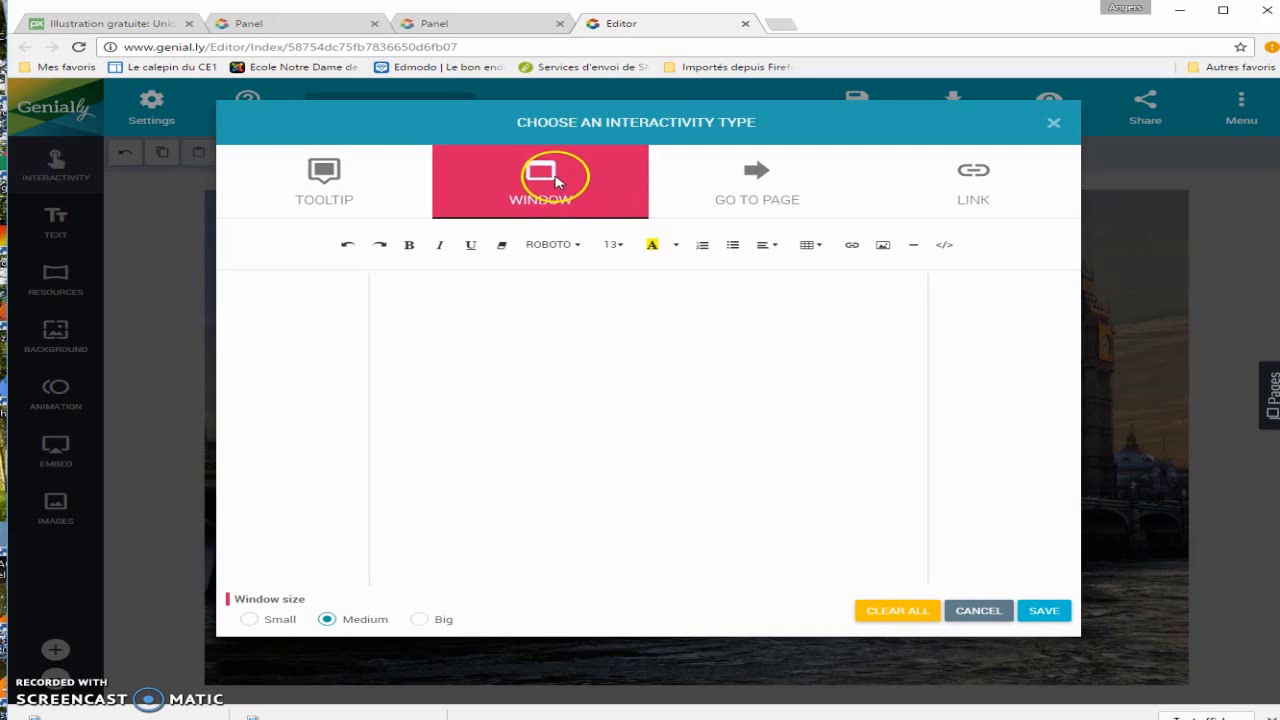
pyautogui.rightClick(480, 290)
pyautogui.click(503, 375)
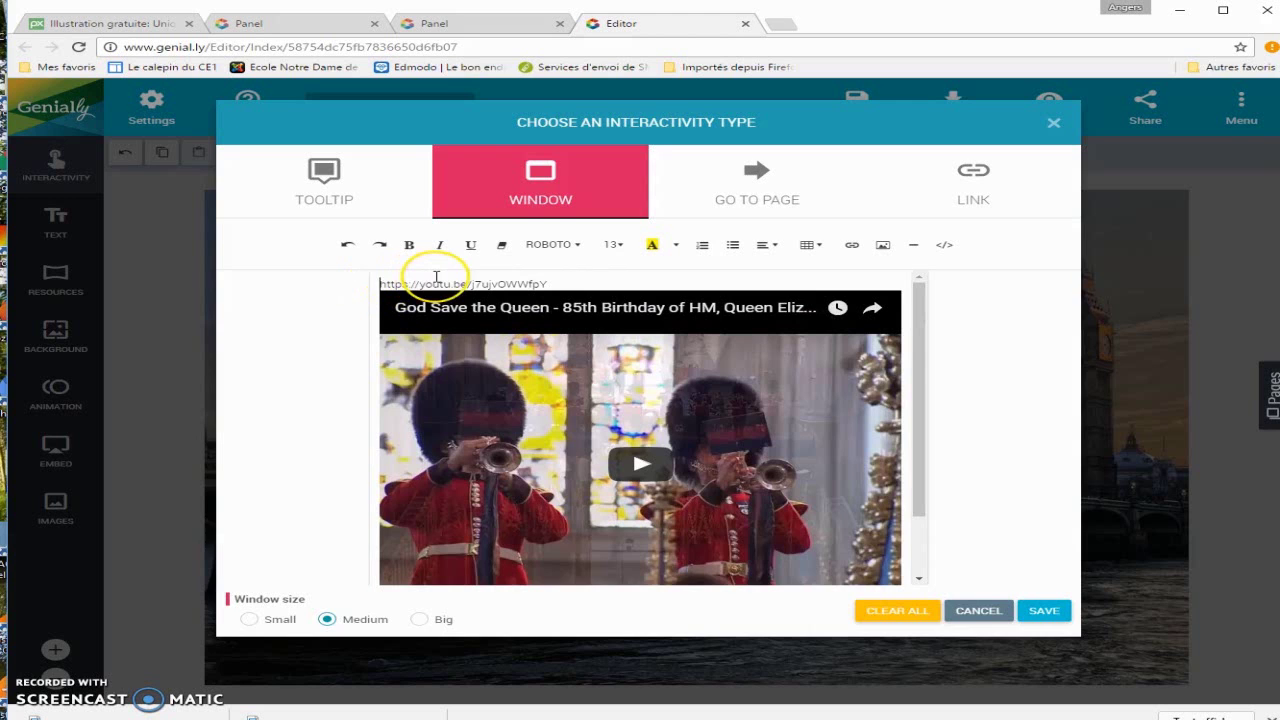
# Add the centred sentence L'hymne national du Royaume-Uni s'appelle "God save the Queen" above the video link, followed by an empty line
pyautogui.scroll(1, 436, 276)
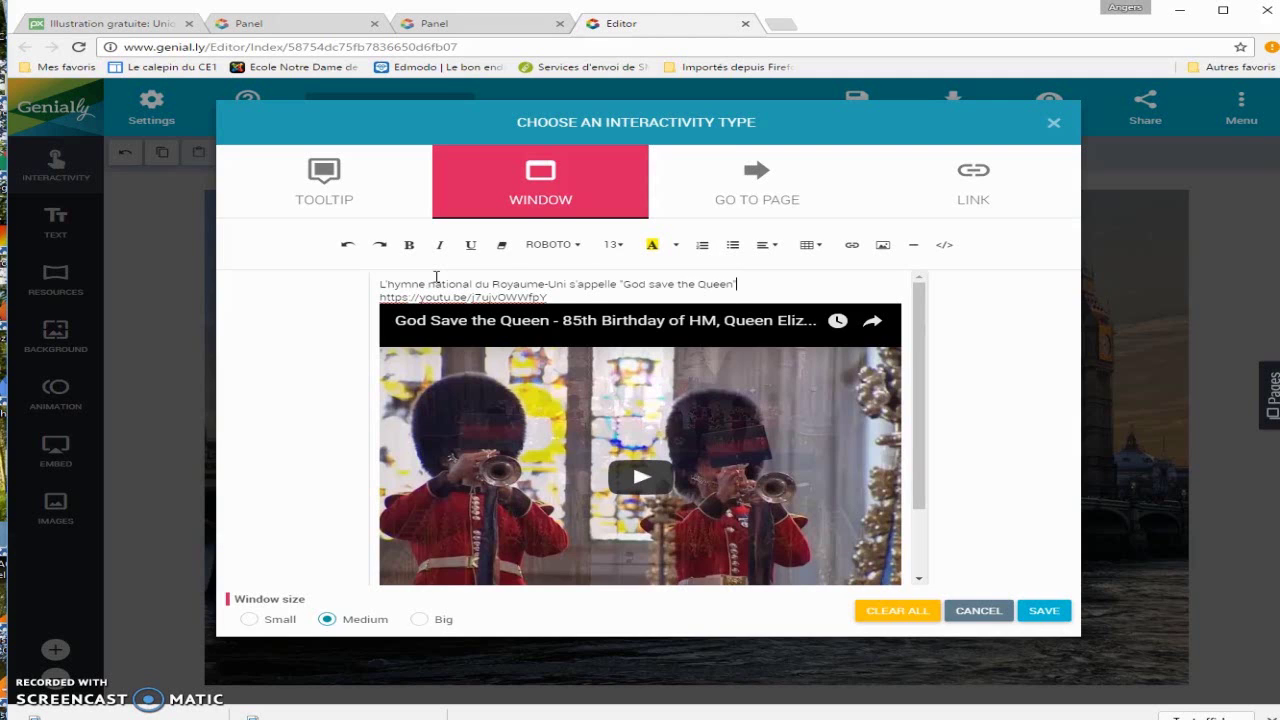
pyautogui.press('Return')
pyautogui.moveTo(840, 277); pyautogui.dragTo(369, 287)
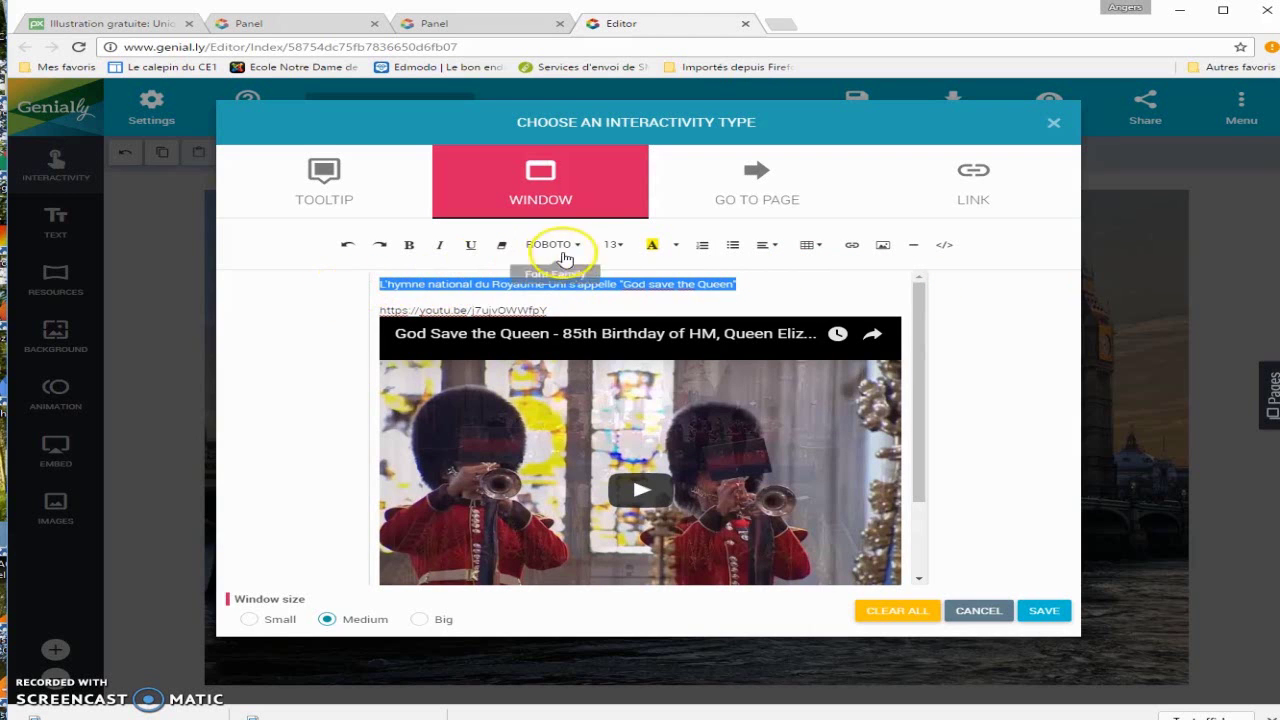
pyautogui.click(766, 244)
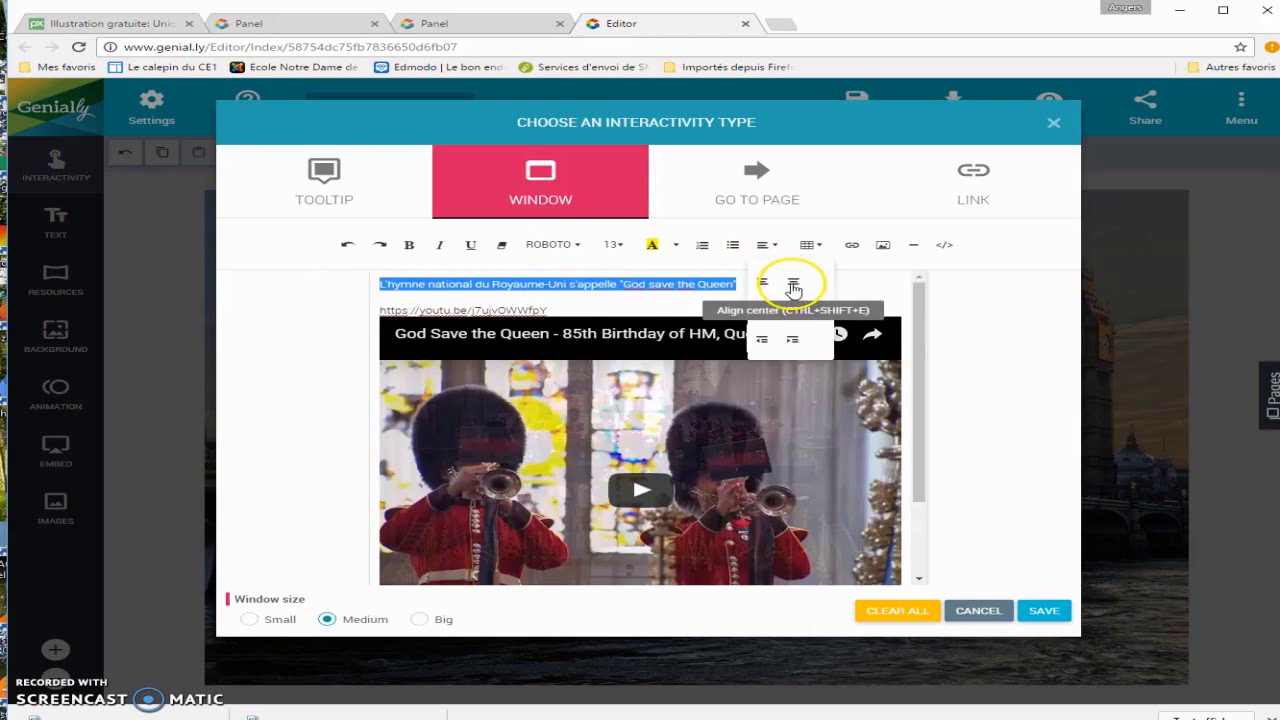
pyautogui.click(794, 288)
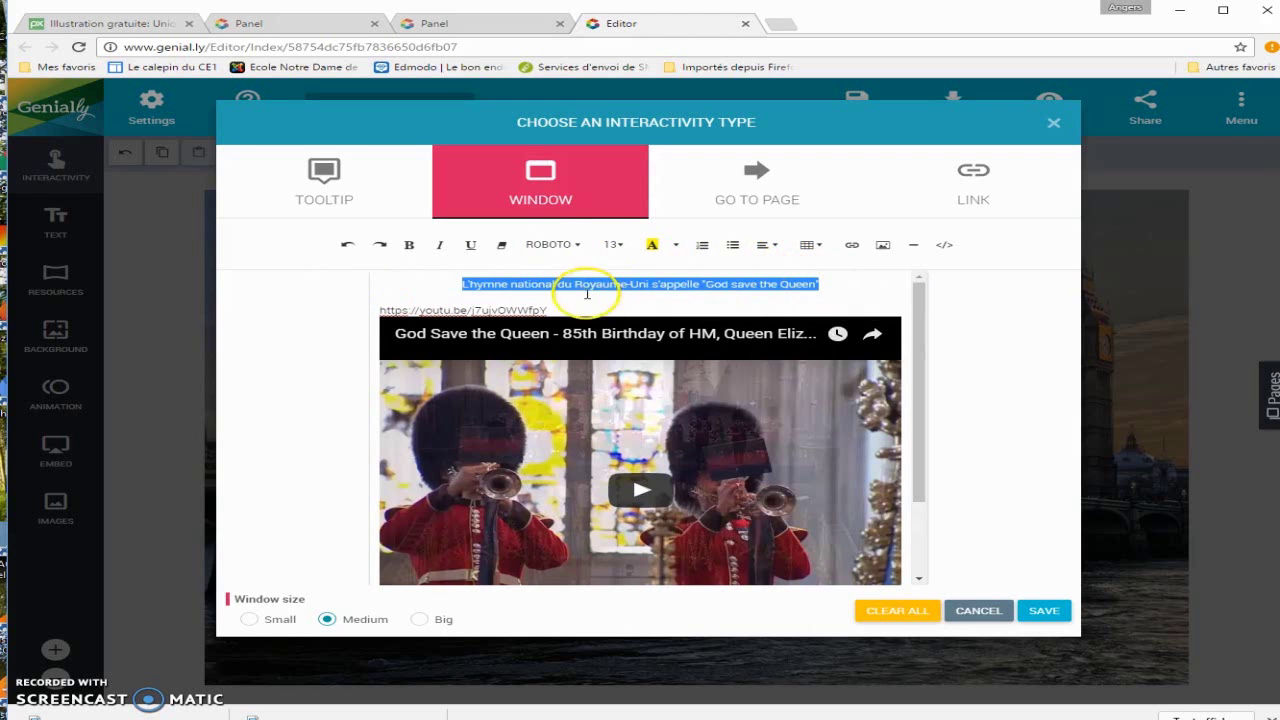
# Set the anthem sentence to font size 18 and save the window
pyautogui.click(613, 245)
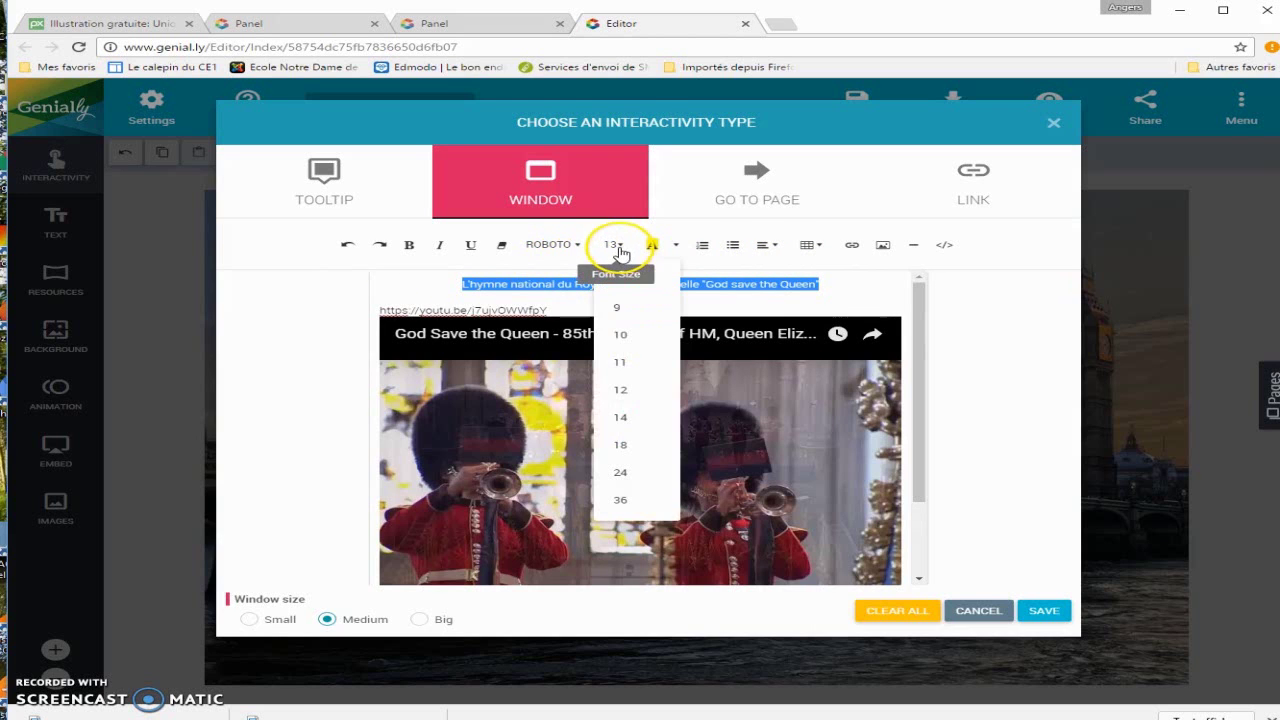
pyautogui.click(627, 452)
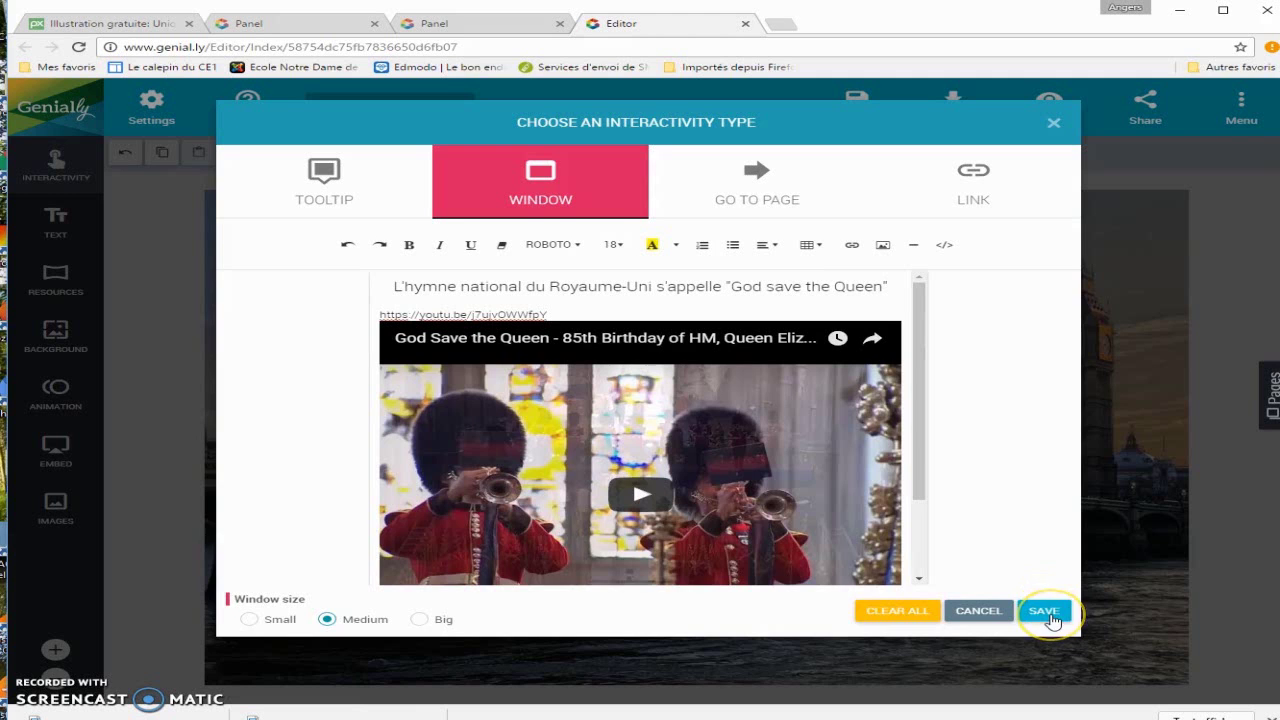
pyautogui.click(1055, 612)
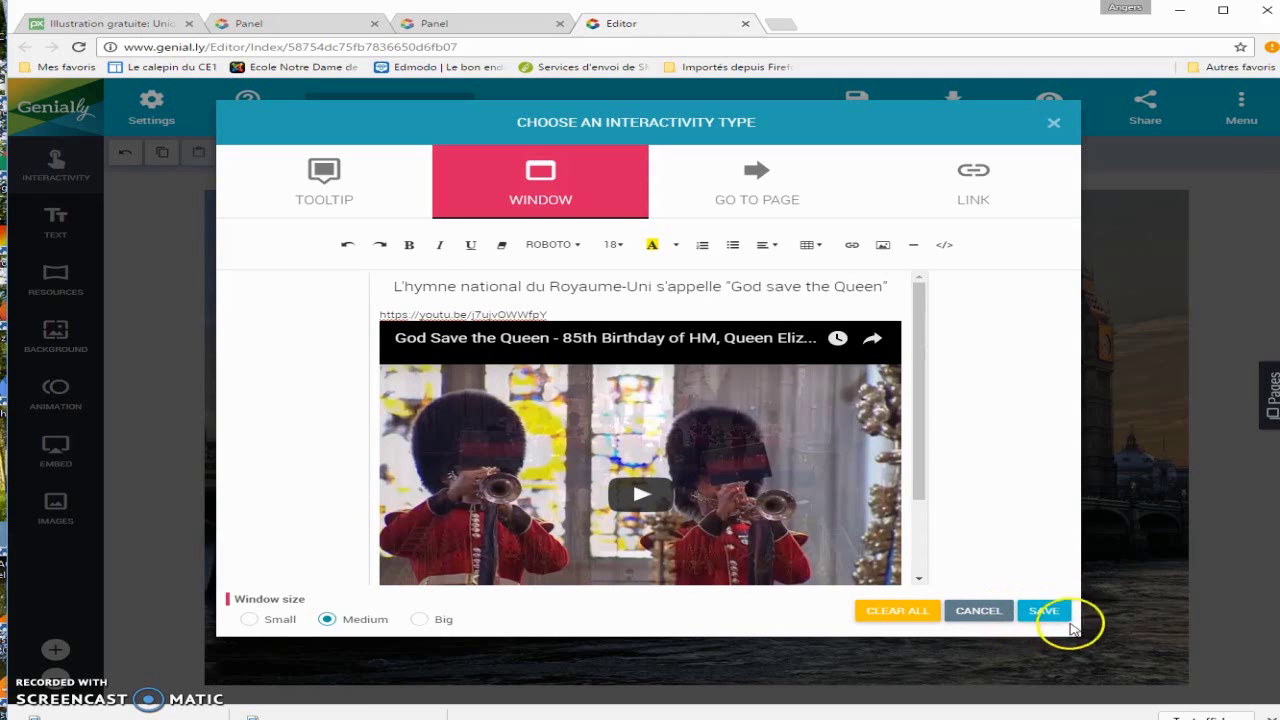
pyautogui.click(1053, 612)
pyautogui.click(1053, 612)
pyautogui.click(1206, 457)
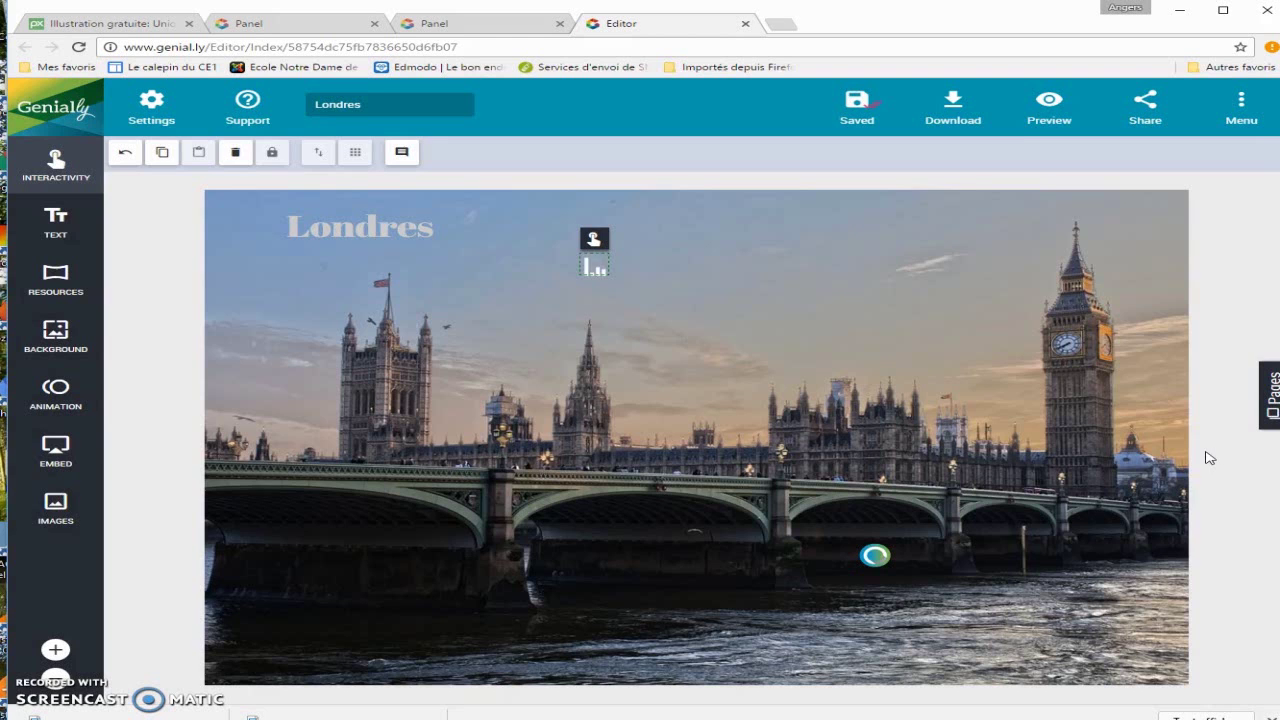
# Preview the image to check both pins, play and pause the anthem video in the bars pin's window, and close that window
pyautogui.click(1056, 105)
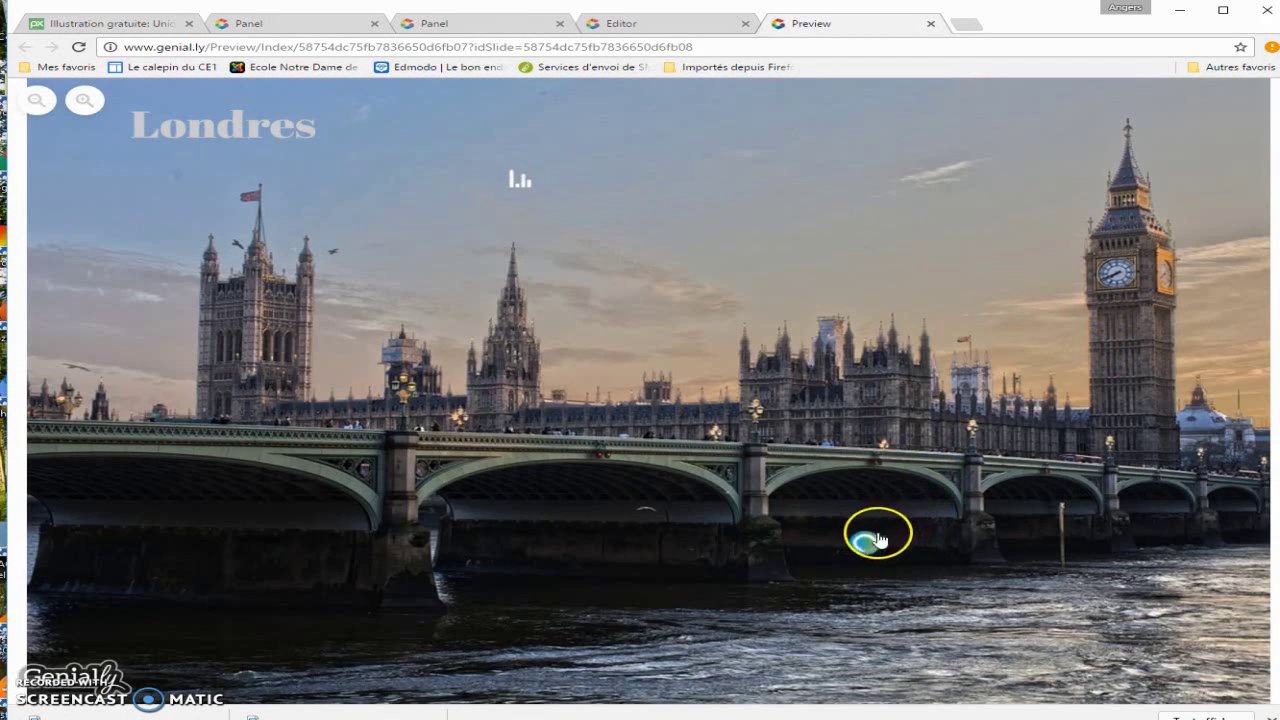
pyautogui.moveTo(876, 543)
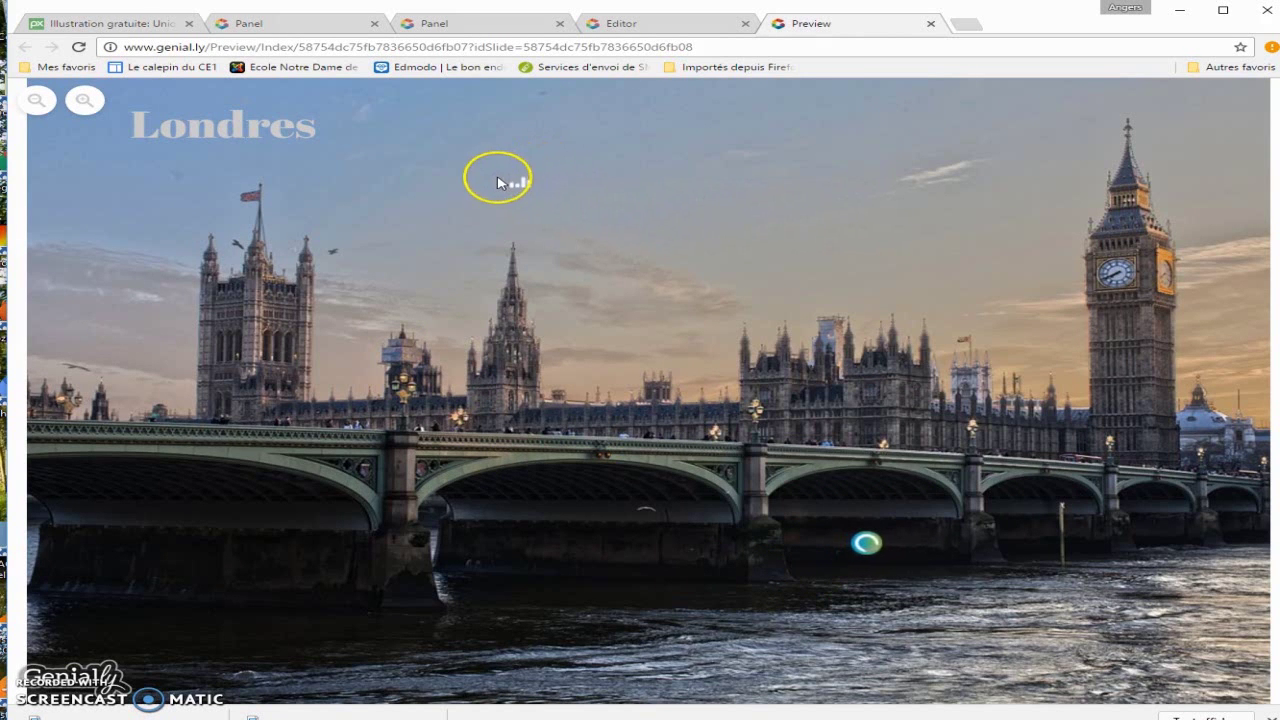
pyautogui.click(532, 185)
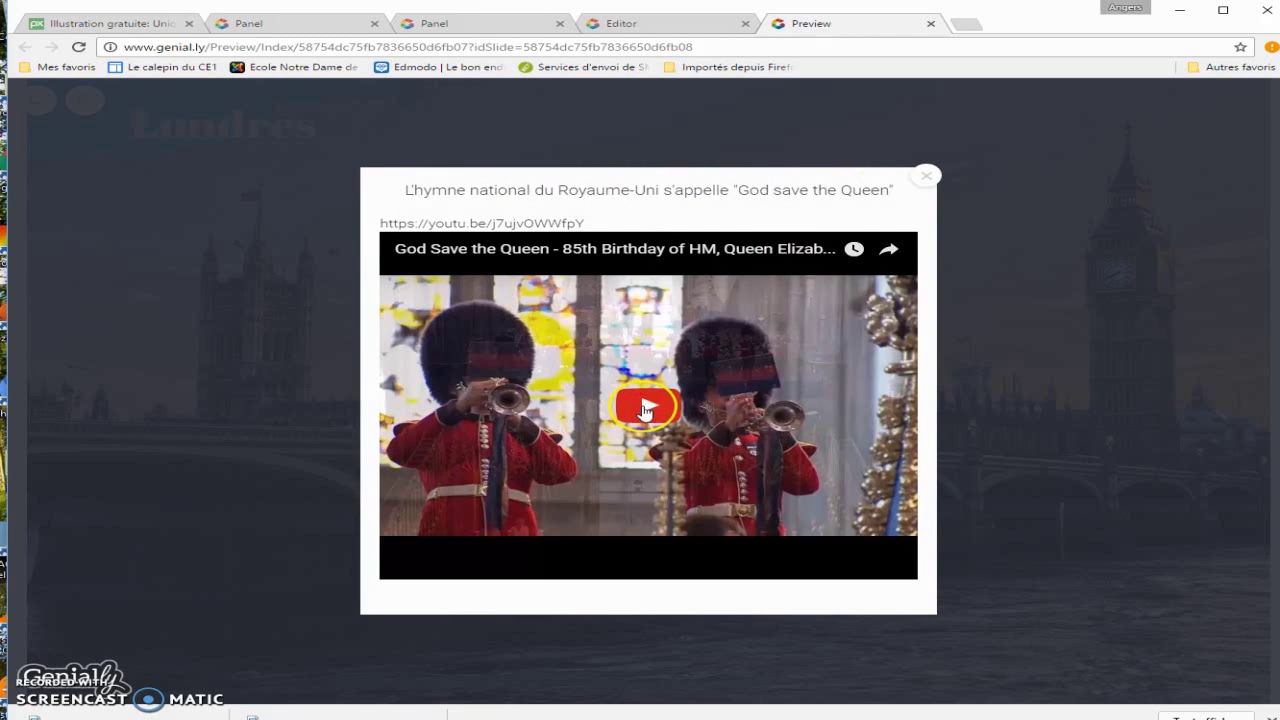
pyautogui.click(650, 410)
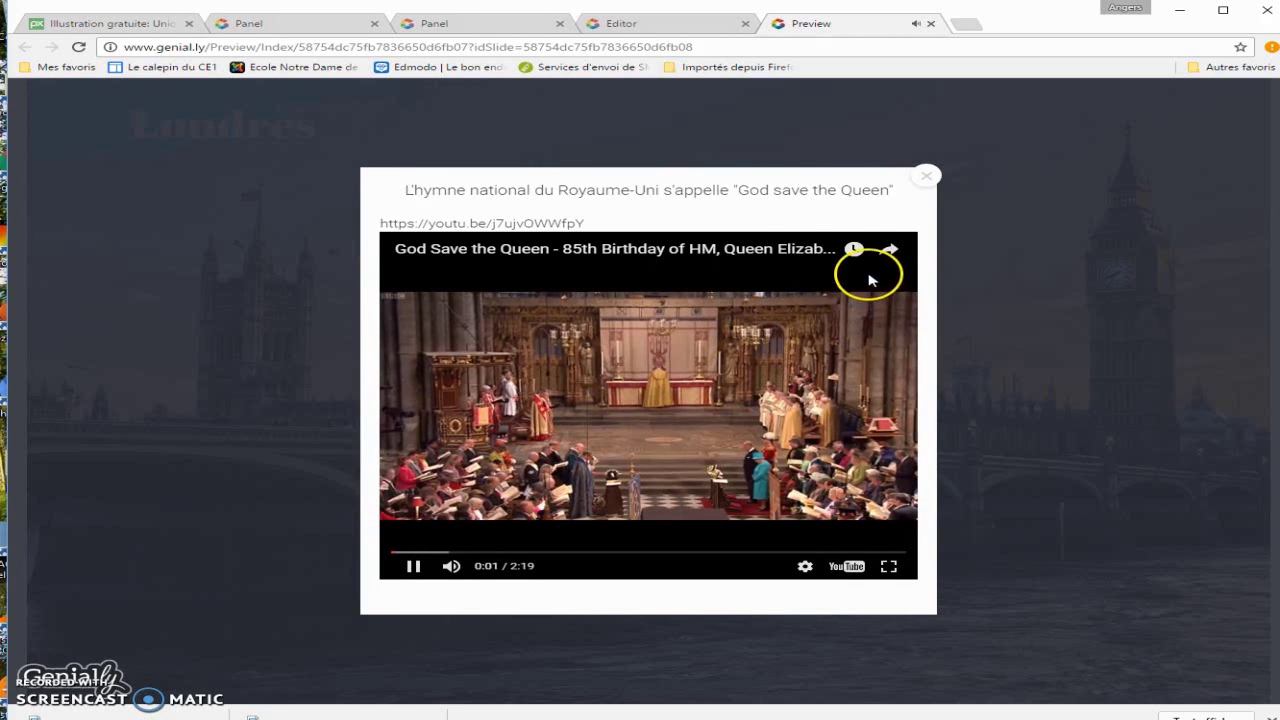
pyautogui.click(413, 567)
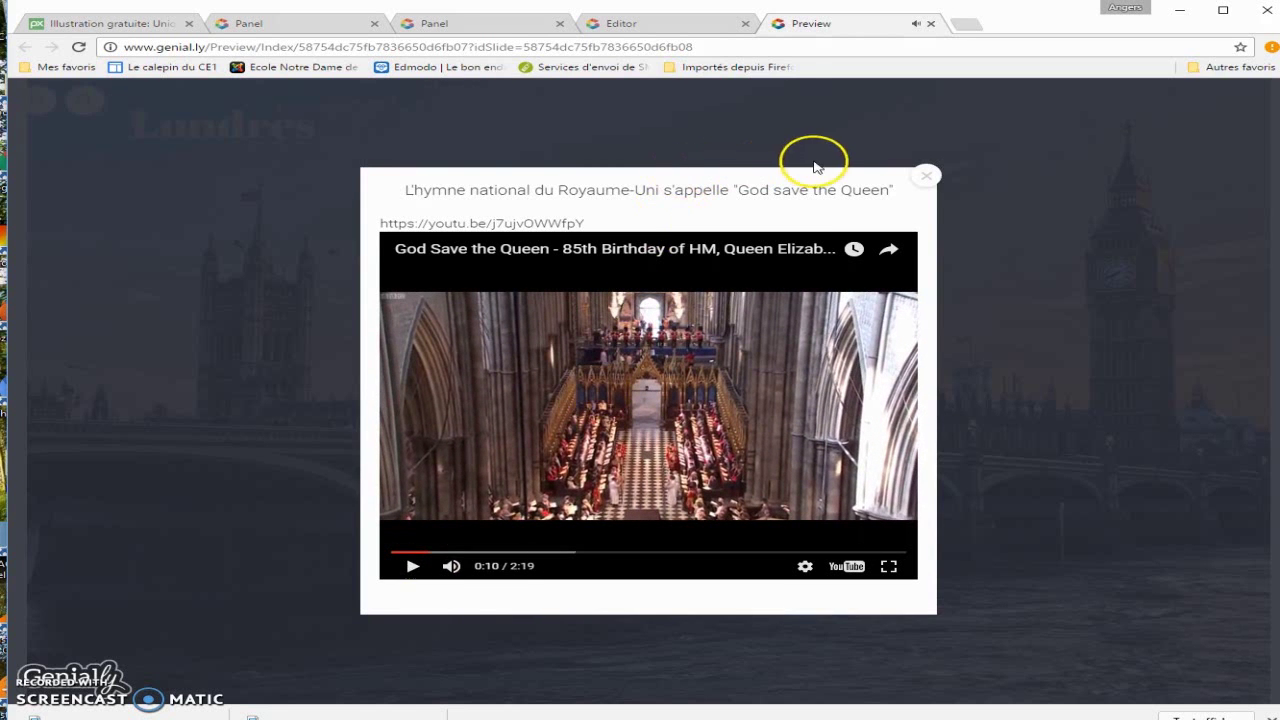
pyautogui.click(928, 180)
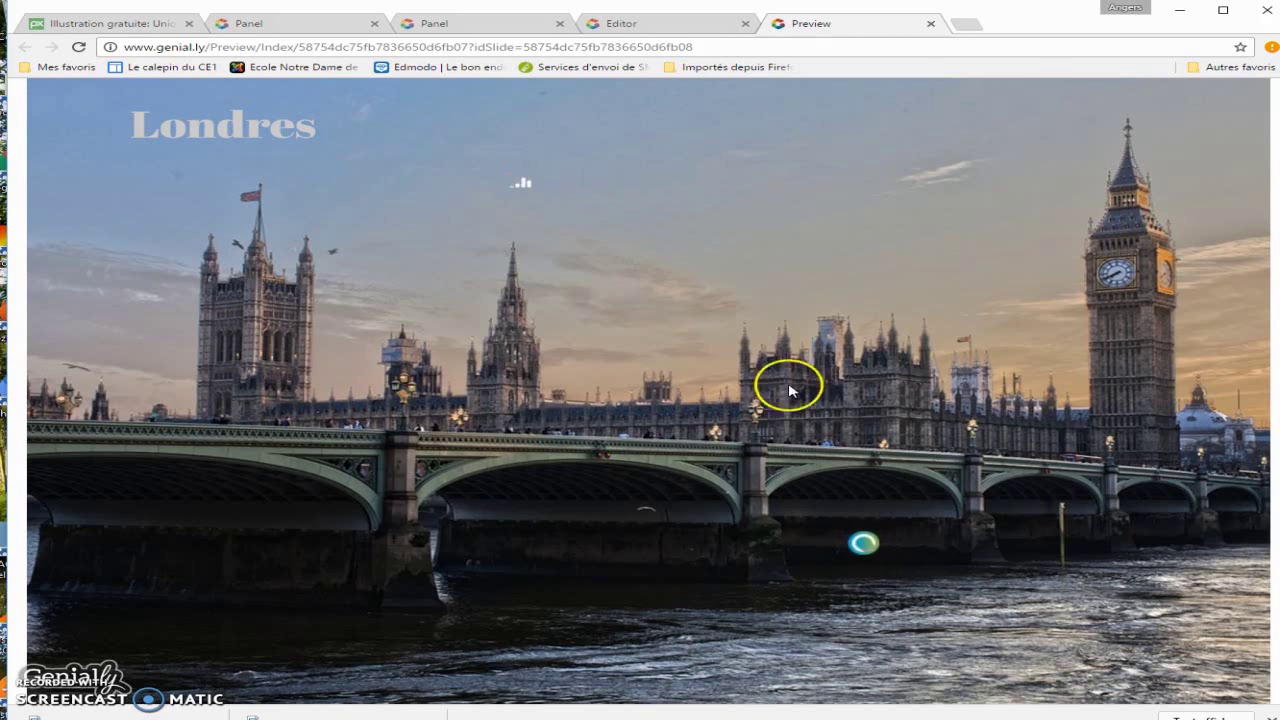
pyautogui.moveTo(789, 380); pyautogui.dragTo(789, 297)
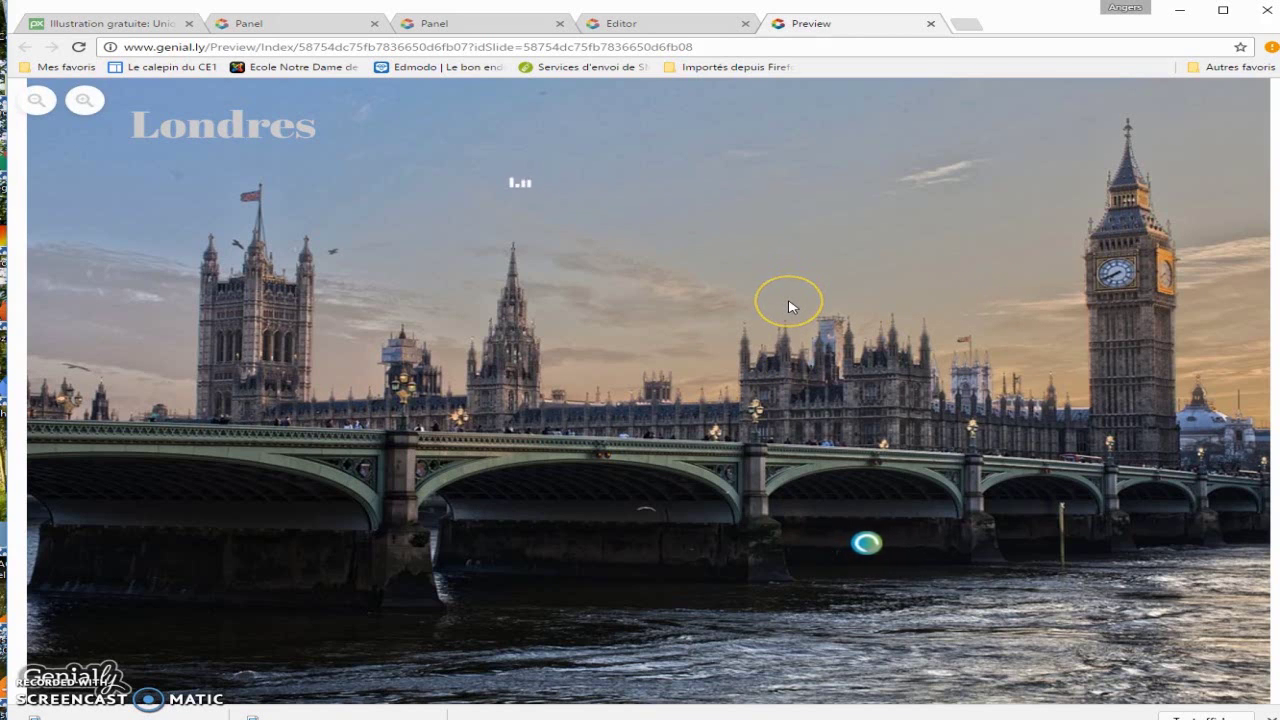